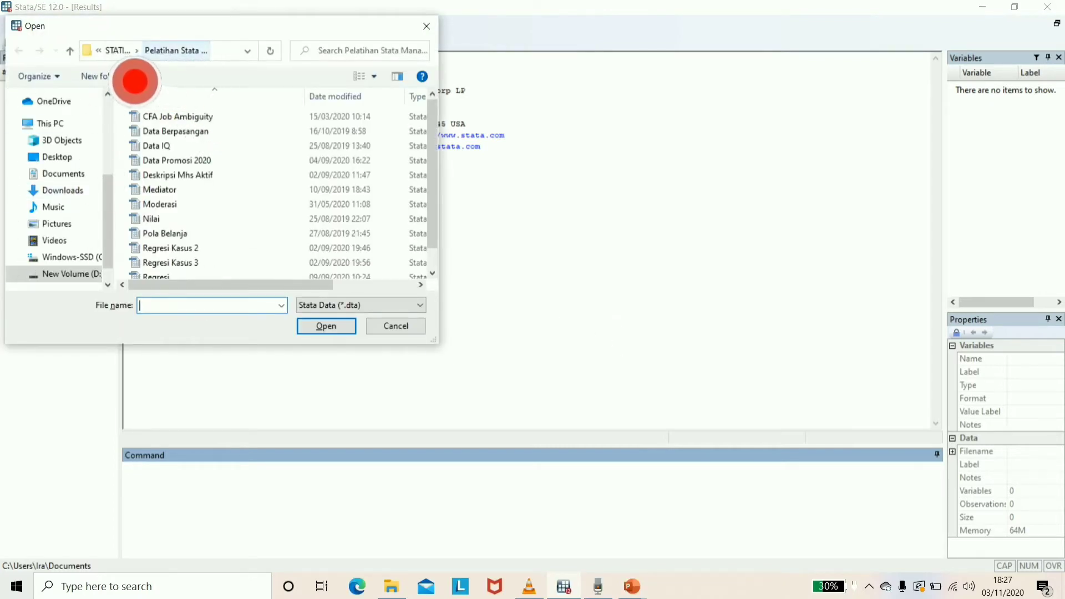
- Open the Survey HP dataset and display its records in the Data Editor
scroll(234, 195, "down", 1)
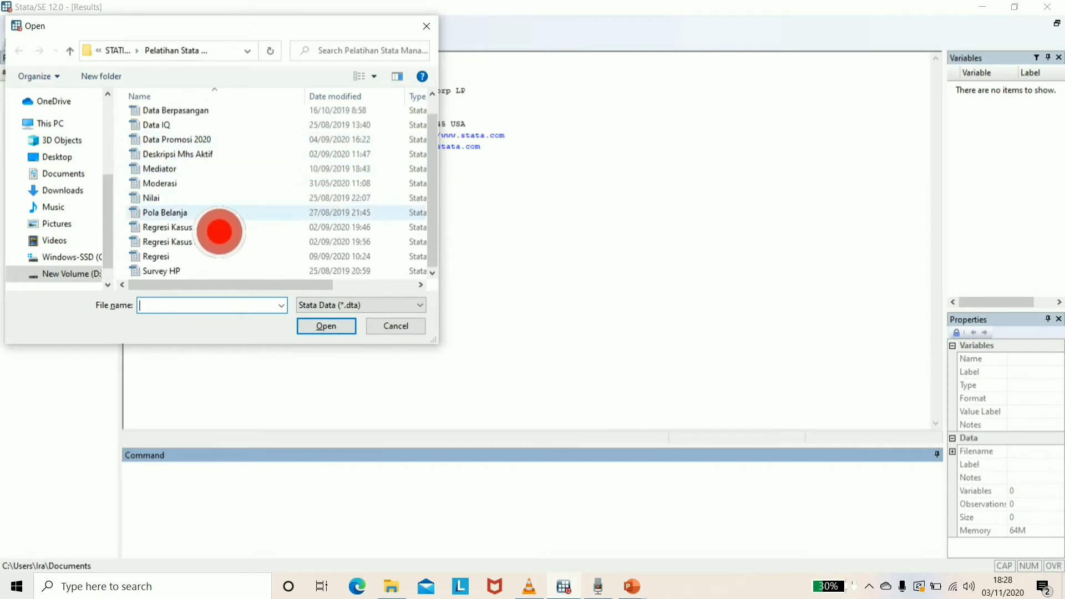
double_click(202, 271)
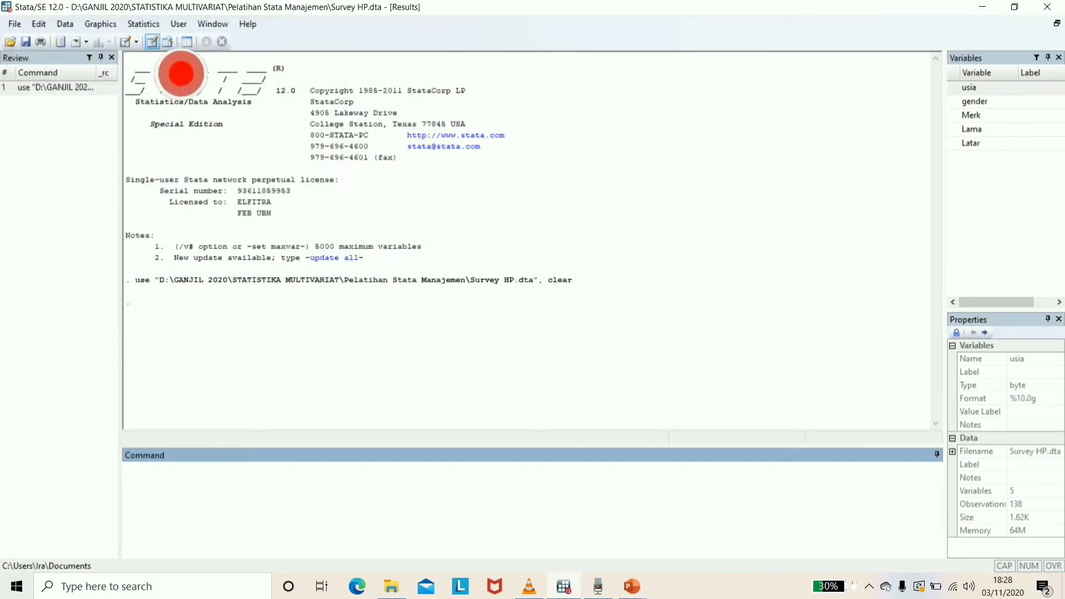
left_click(152, 42)
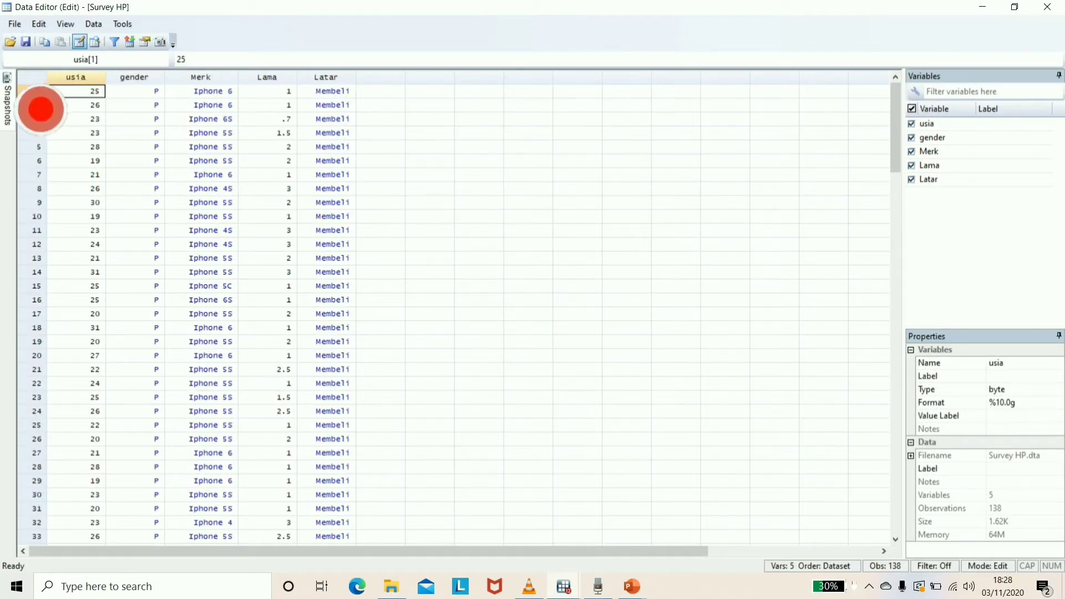
- Examine the usia, gender, Merk, Lama and Latar columns one by one, comparing the Latar and gender entries across the records
left_click(82, 78)
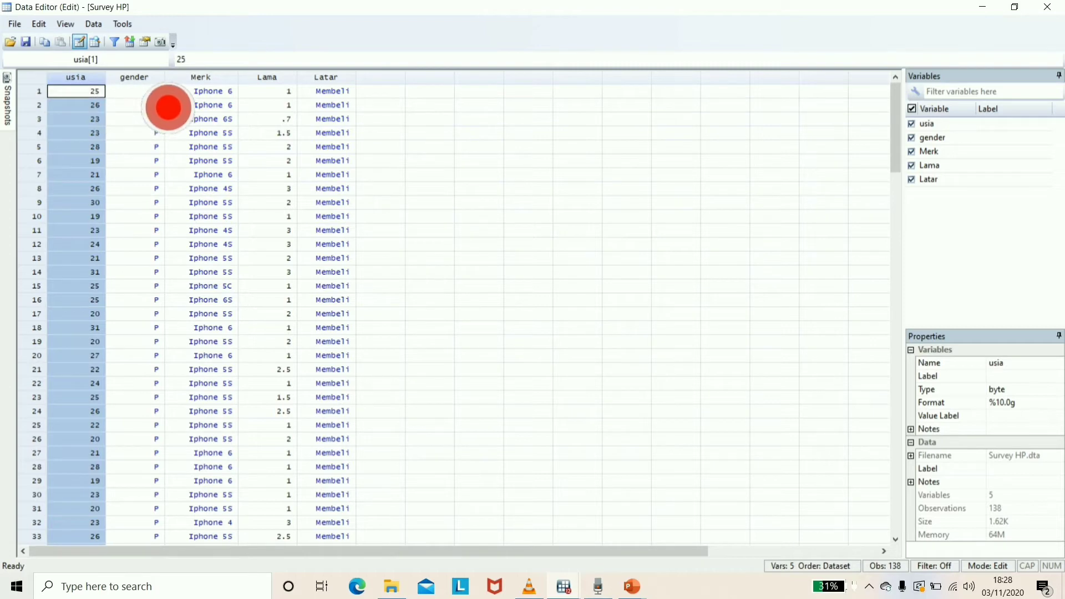
left_click(143, 80)
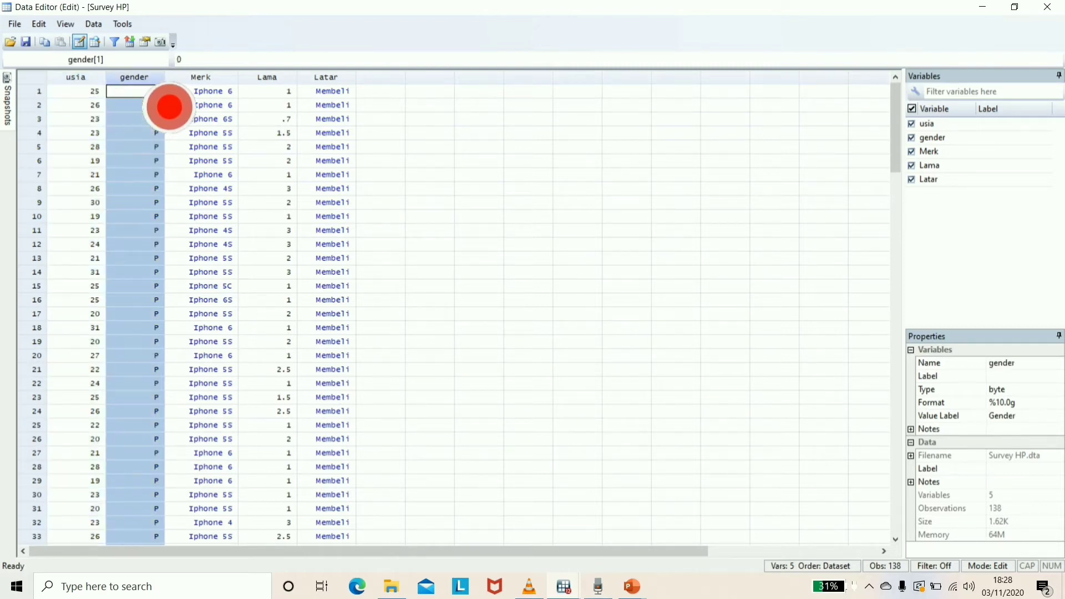
left_click(222, 77)
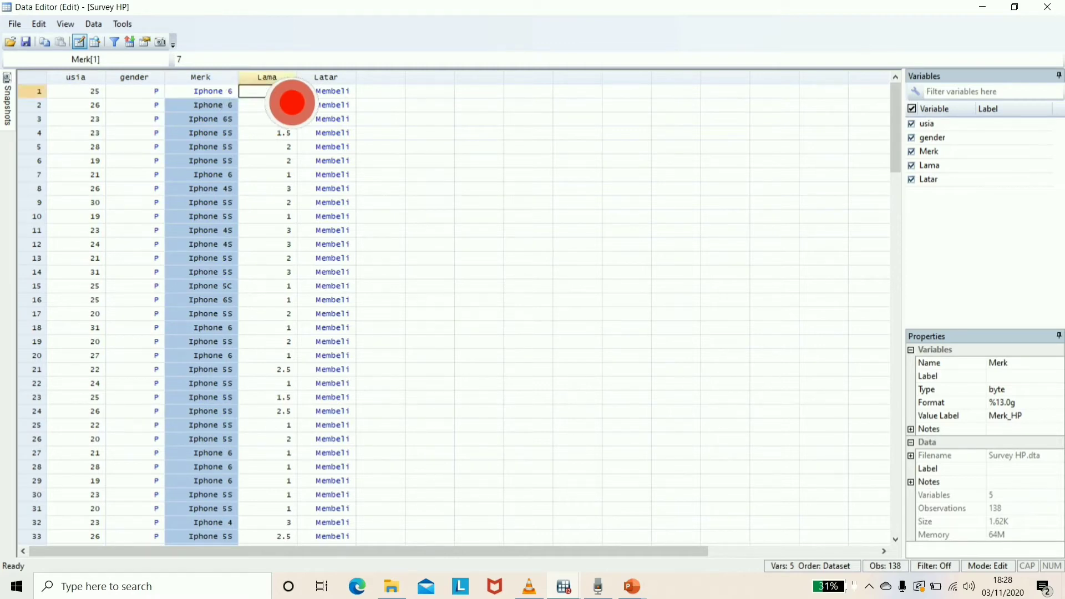
left_click(289, 83)
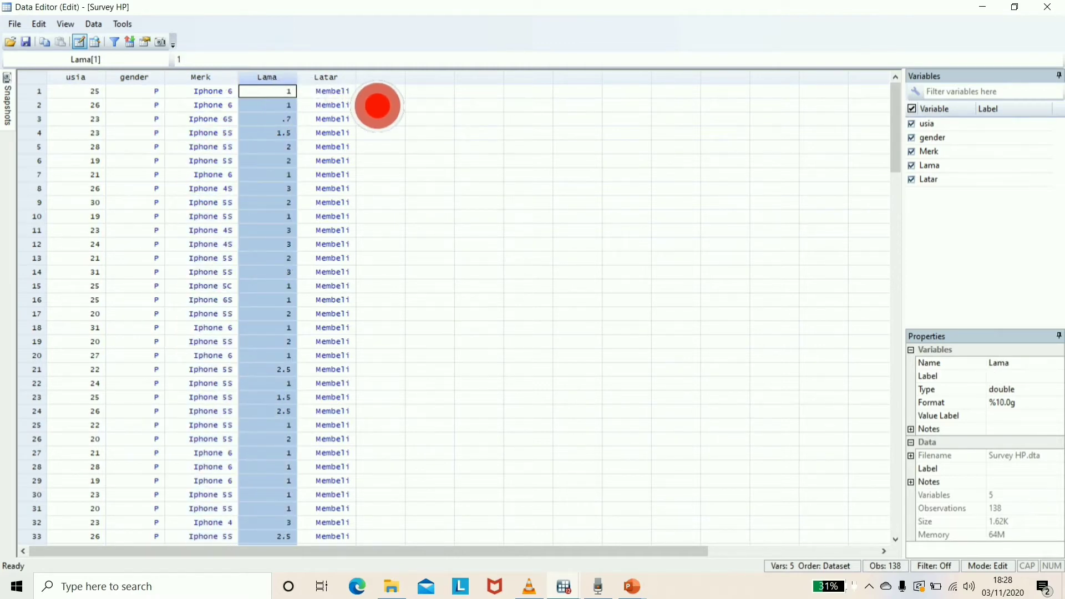
left_click(378, 106)
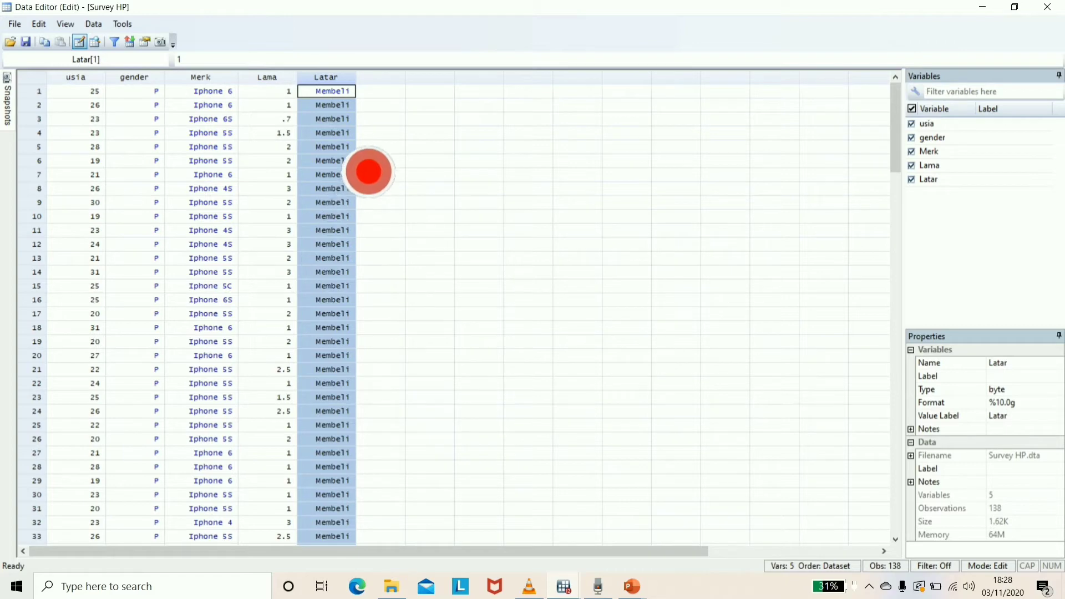
scroll(362, 172, "down", 17)
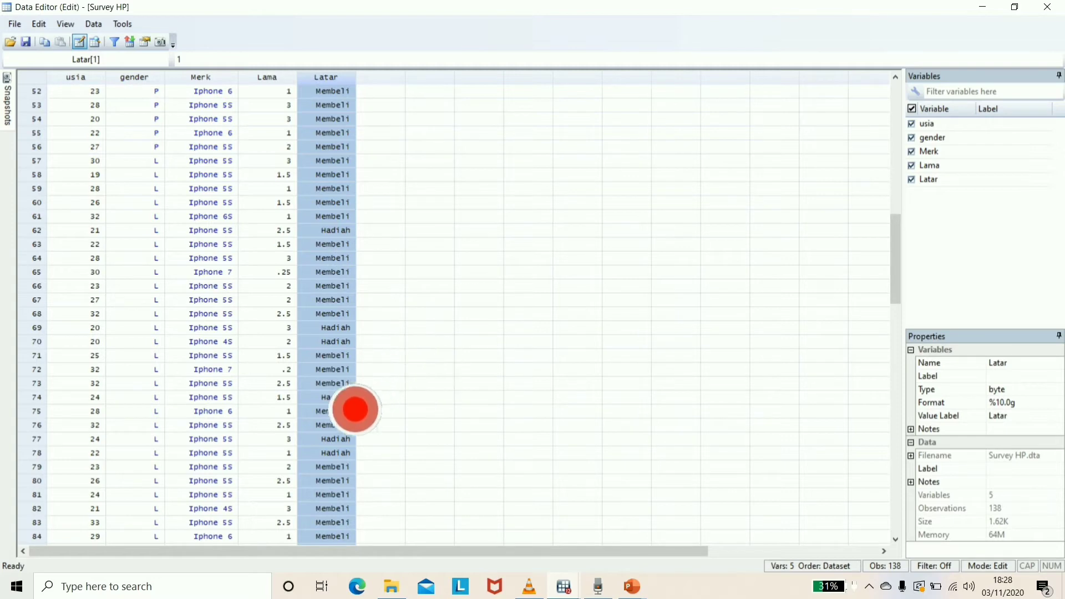
scroll(371, 394, "up", 5)
scroll(371, 394, "up", 12)
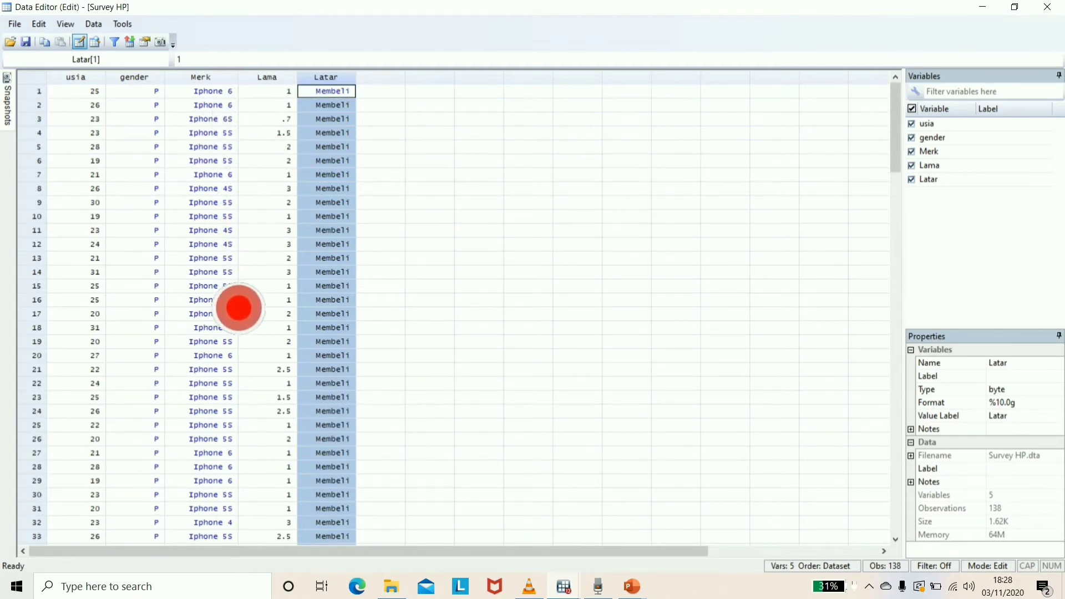
scroll(239, 309, "down", 16)
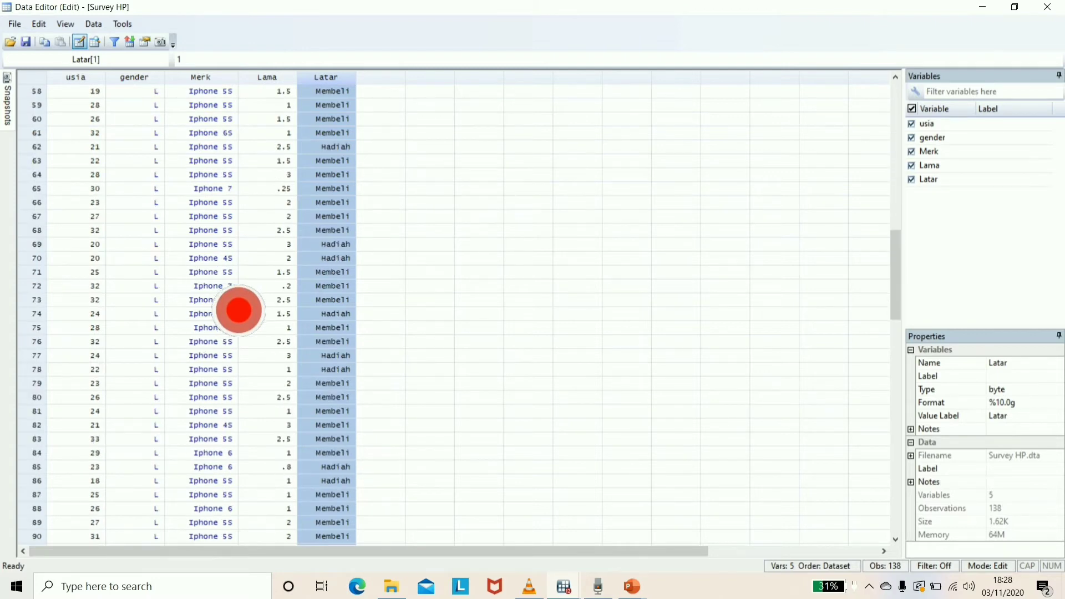
scroll(239, 311, "up", 16)
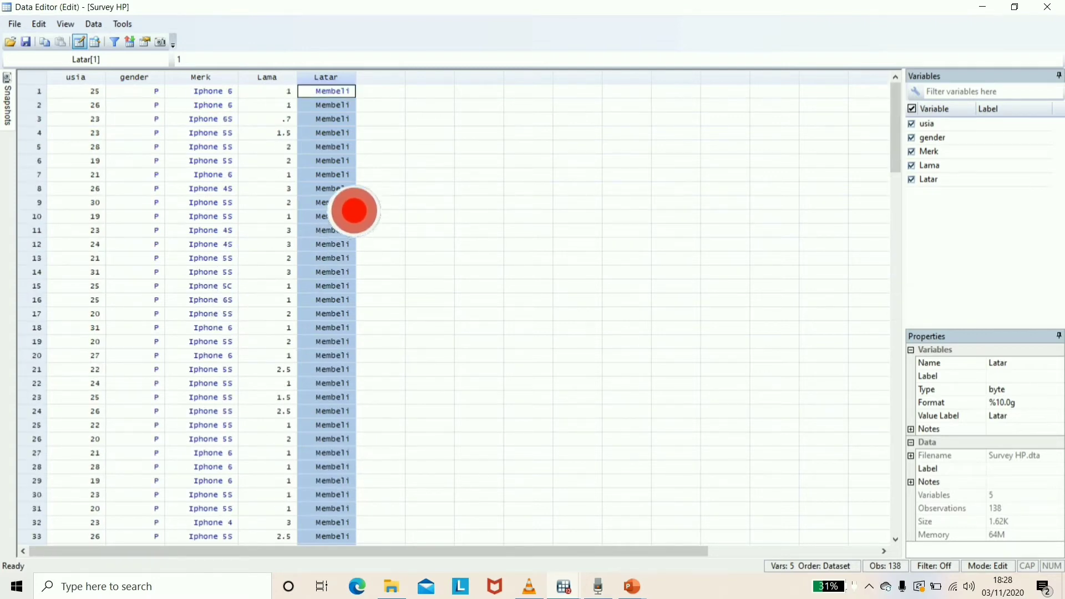
- Examine the Lama values and all survey records down to the last observation, and return to the main Results window
left_click(277, 120)
scroll(296, 191, "down", 4)
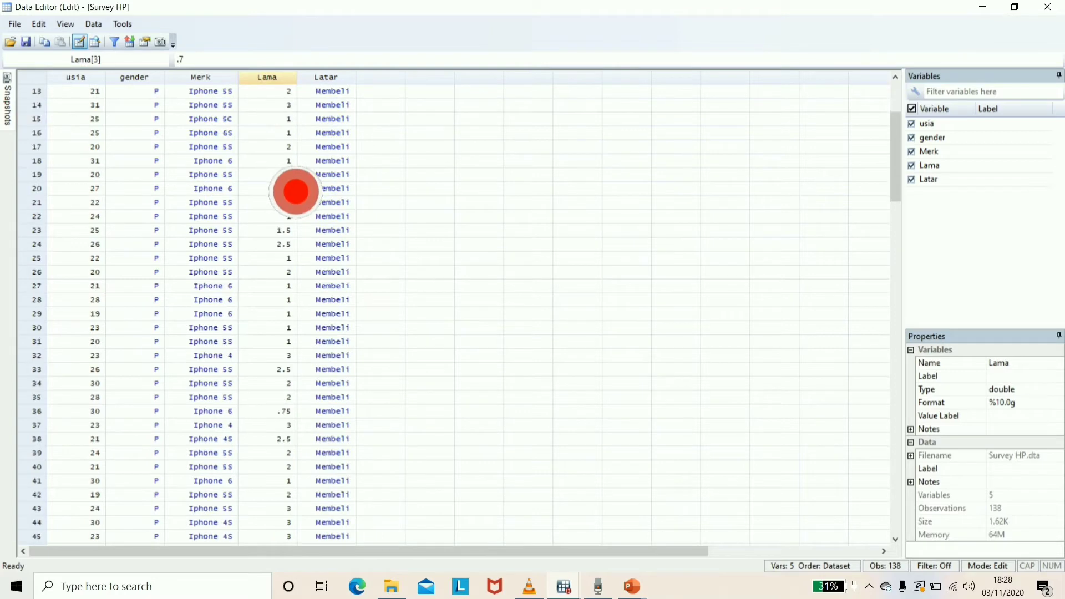
scroll(290, 190, "up", 4)
scroll(316, 155, "down", 3)
scroll(319, 154, "down", 20)
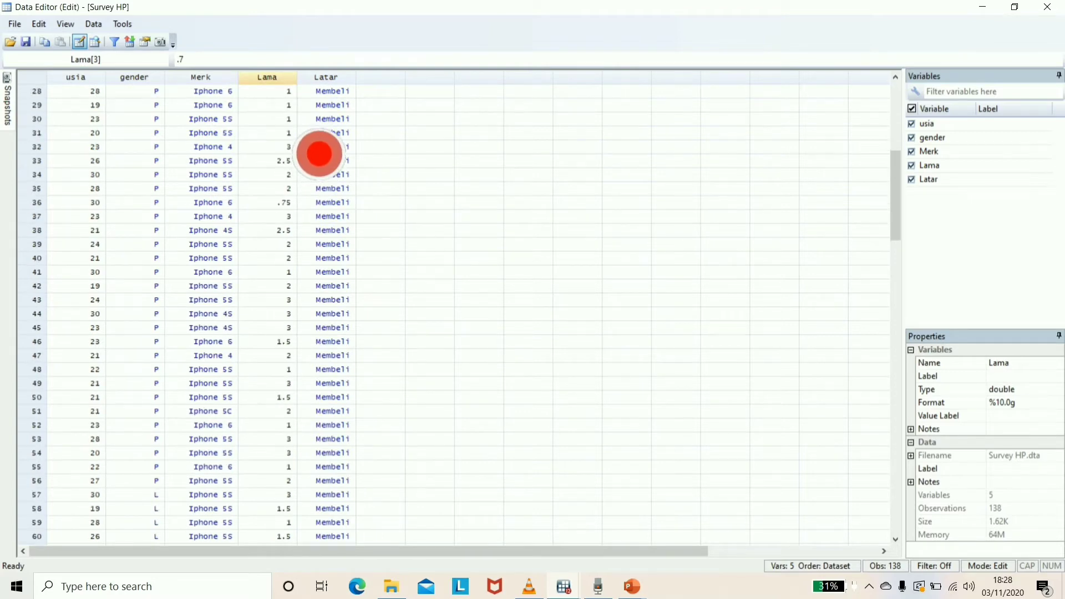
scroll(319, 155, "up", 20)
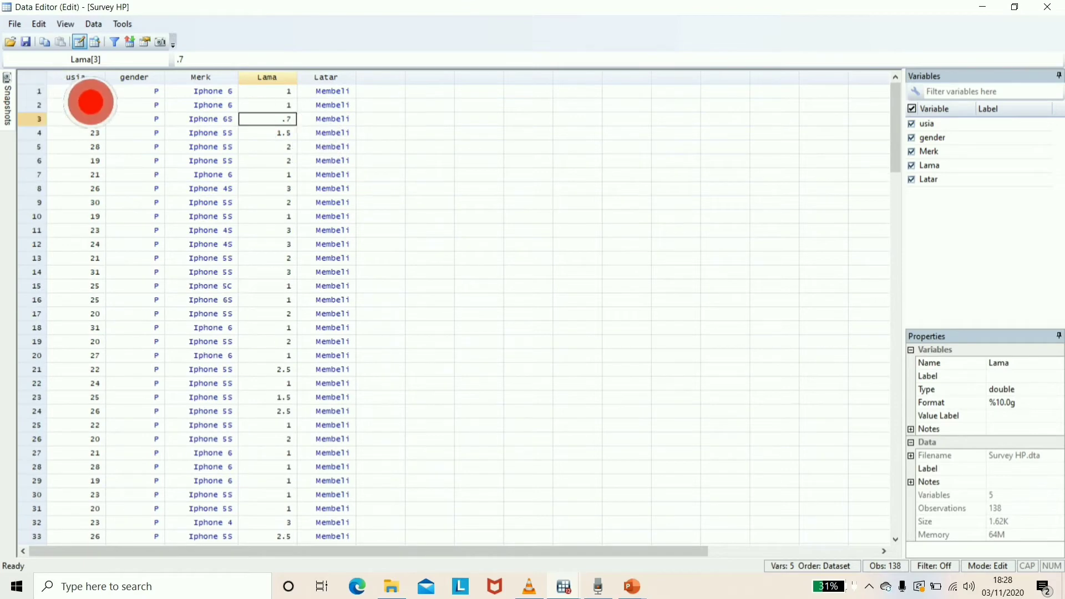
left_click_drag(83, 77, 328, 77)
left_click(528, 161)
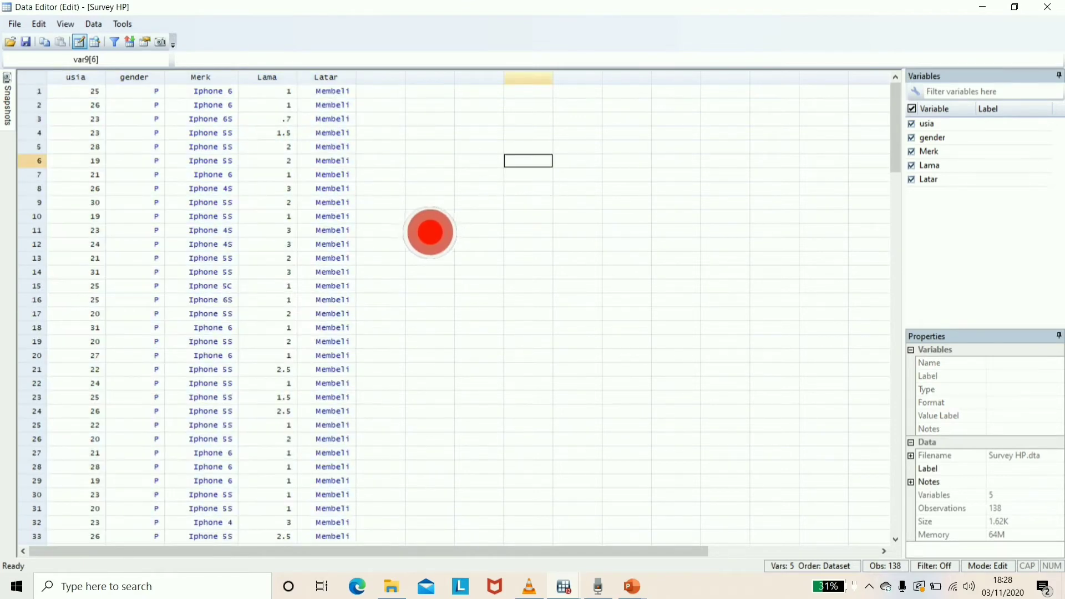
scroll(419, 239, "down", 20)
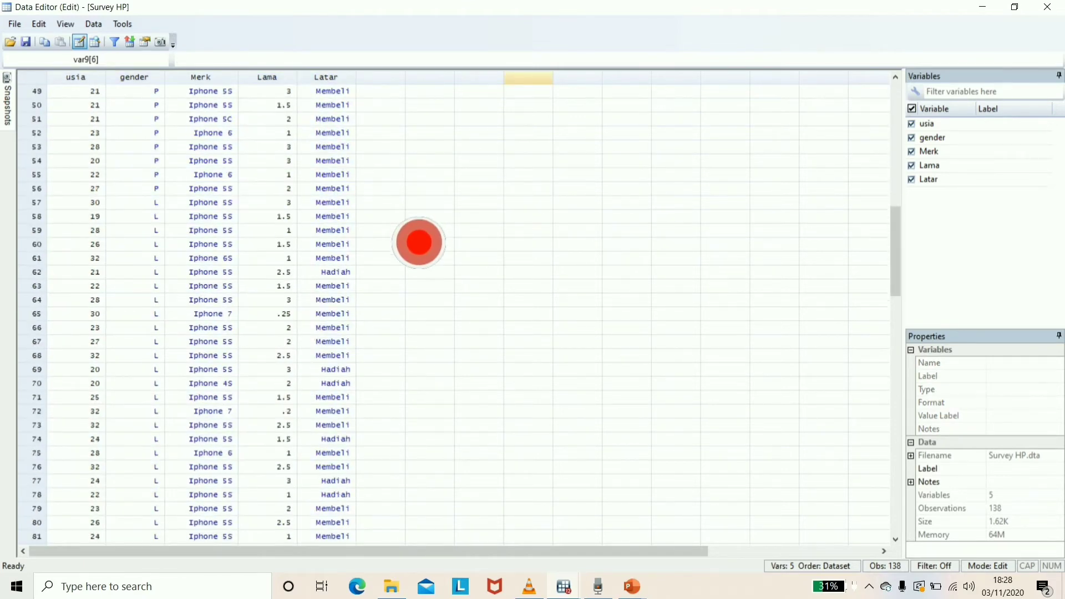
scroll(419, 242, "down", 1)
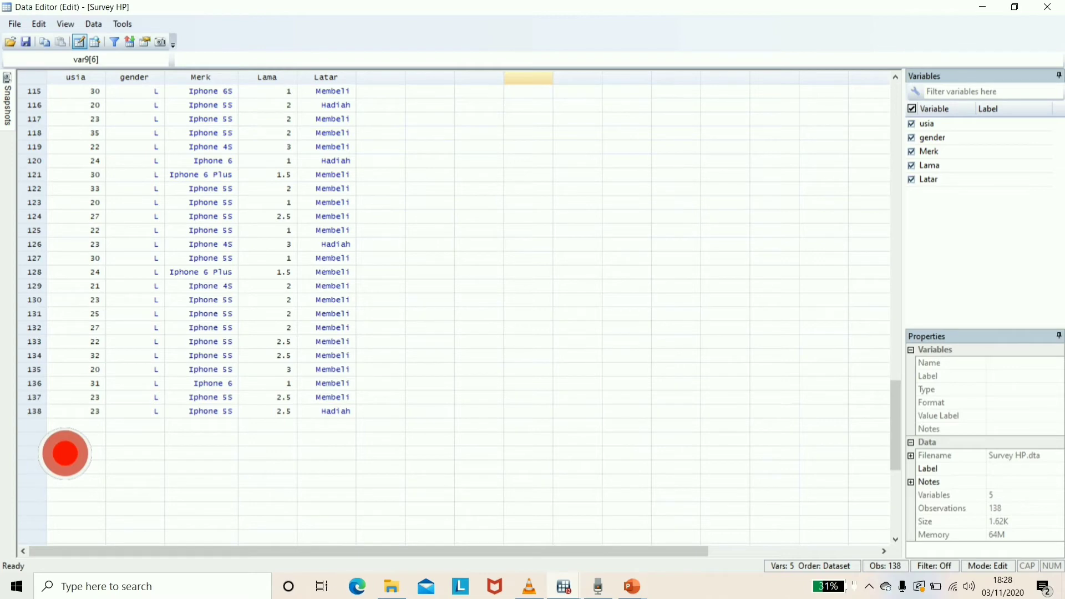
scroll(551, 436, "up", 14)
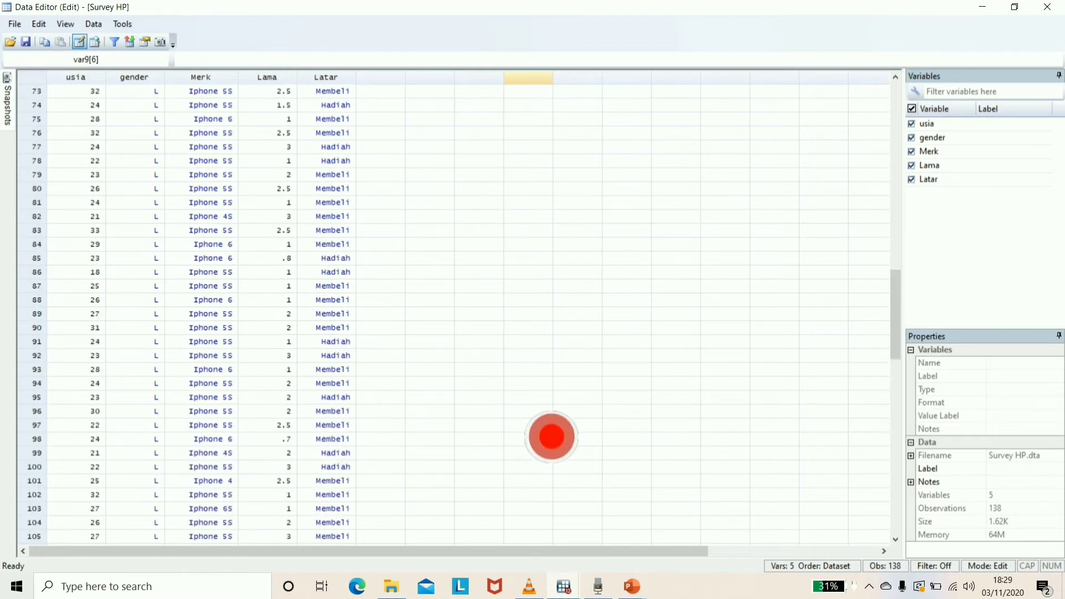
scroll(552, 436, "up", 20)
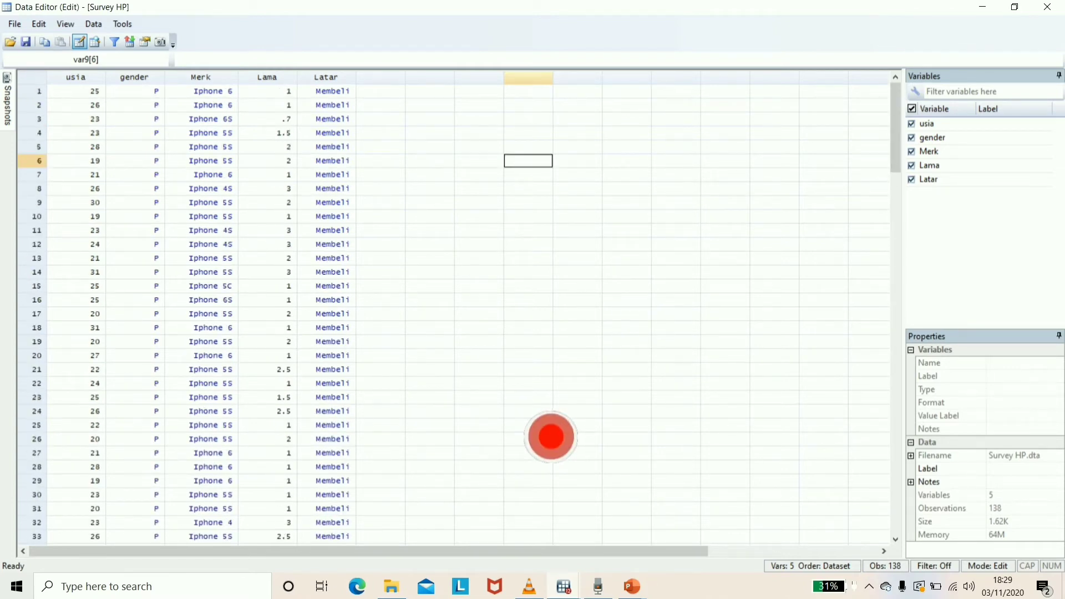
left_click(581, 594)
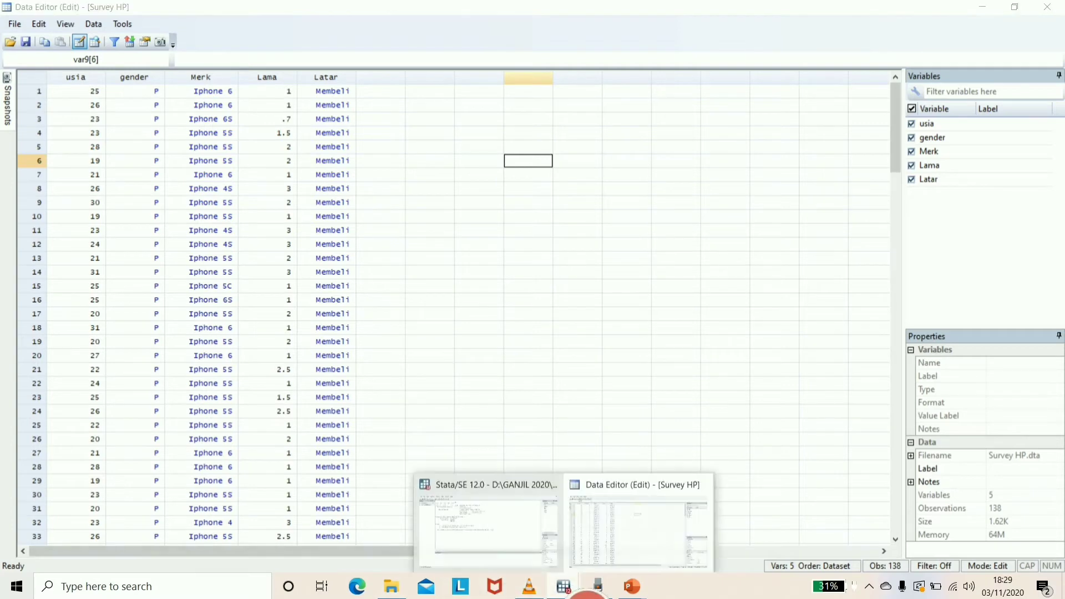
left_click(519, 567)
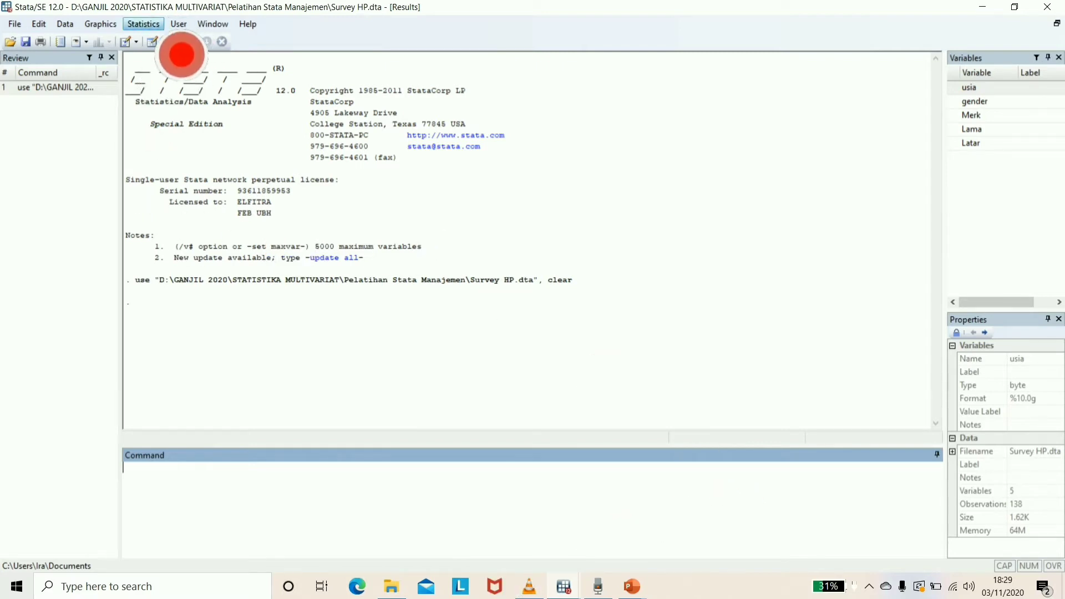
left_click(143, 24)
mouse_move(201, 41)
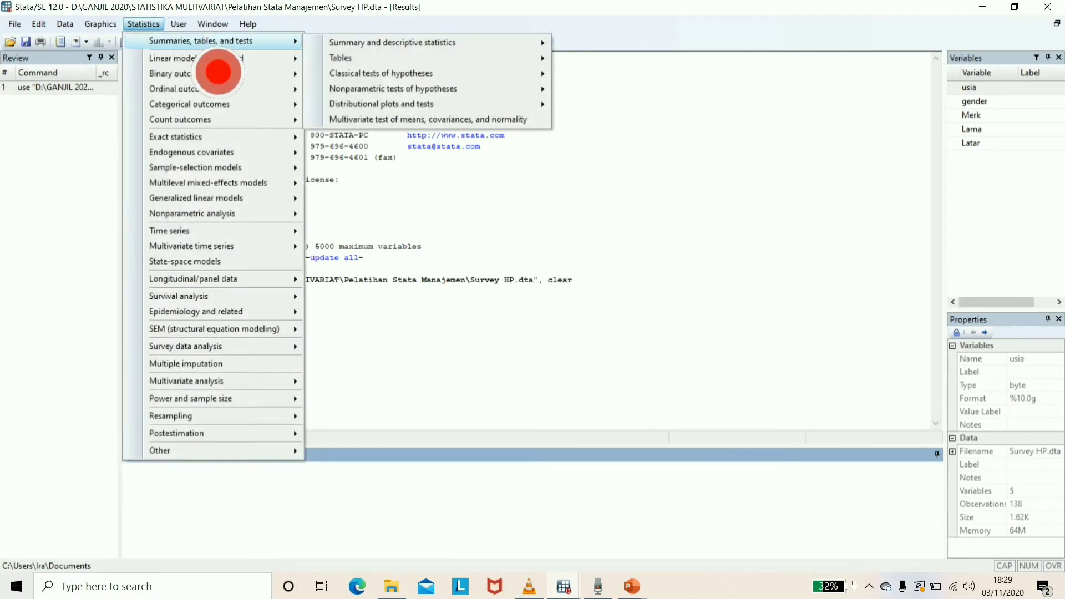
mouse_move(416, 74)
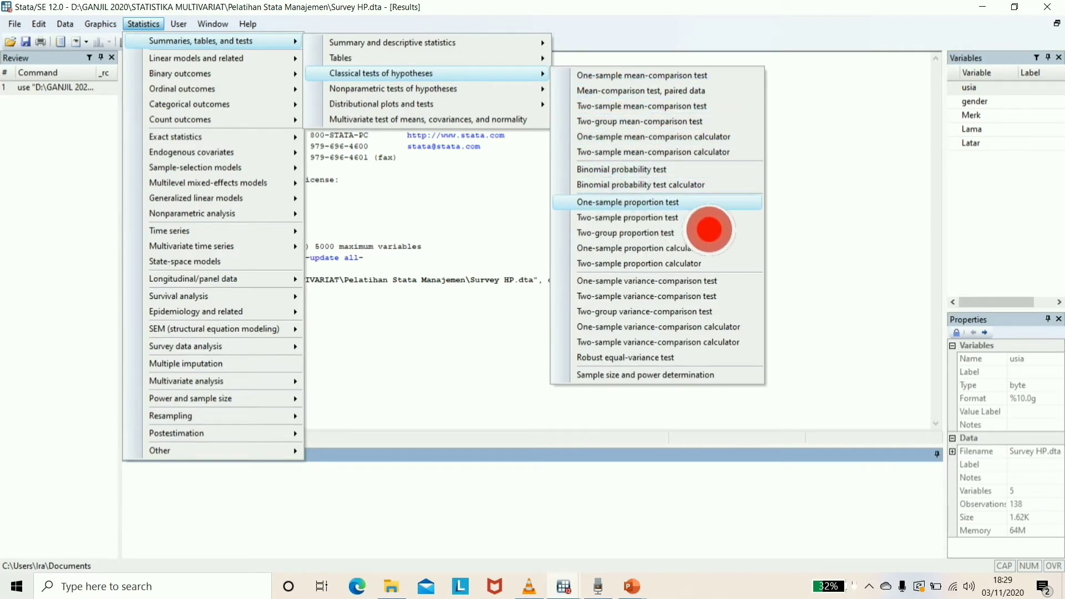
left_click(712, 203)
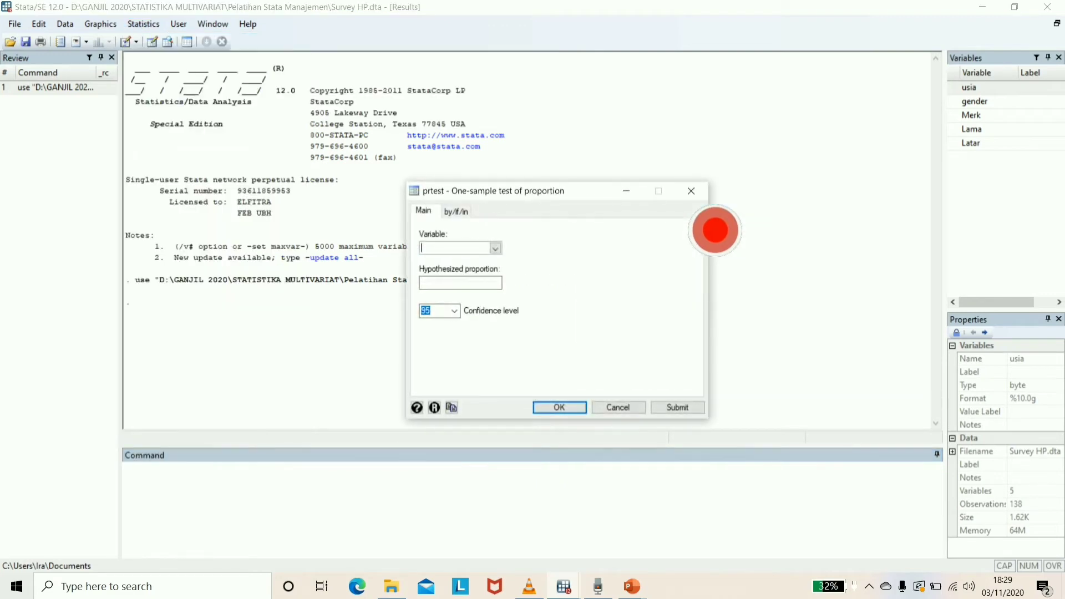
left_click_drag(553, 217, 510, 151)
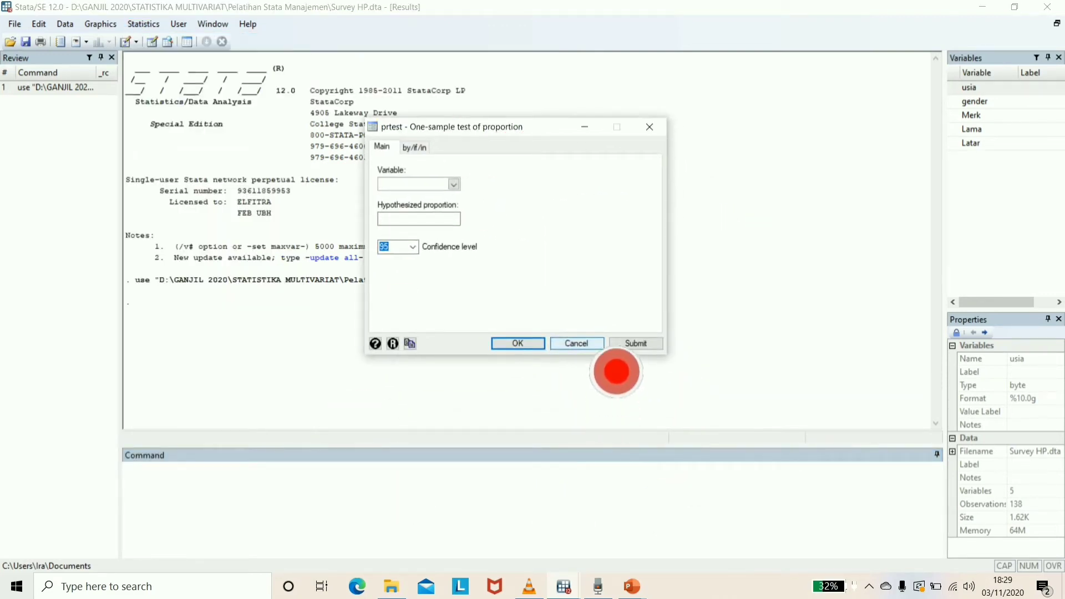
left_click(576, 344)
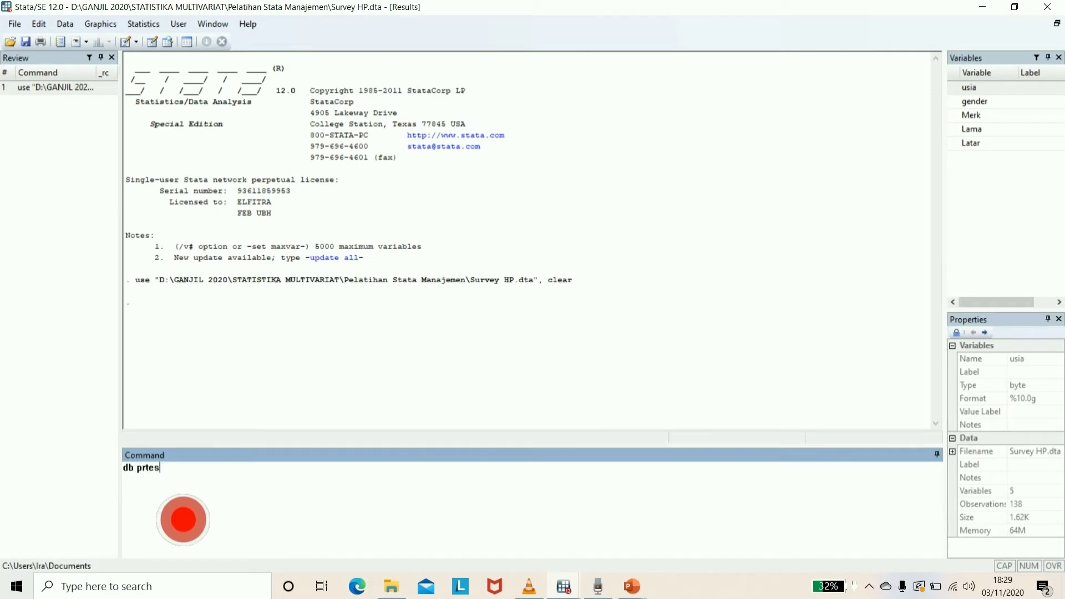
- Run the command db prtest to list the proportion test dialogs, and take a brief look at the one-sample proportion test calculator
key("Return")
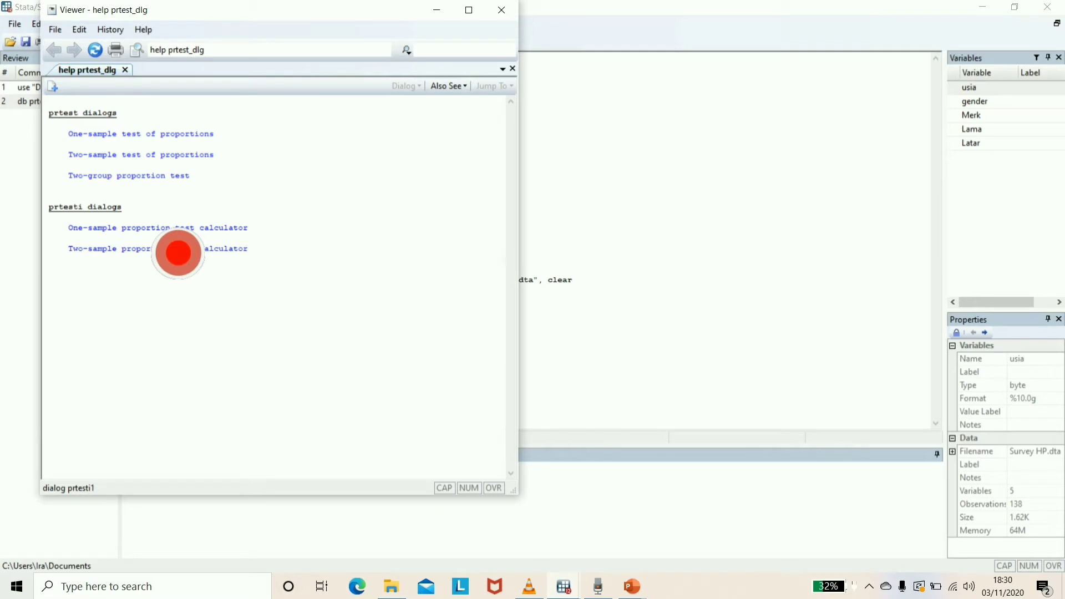
left_click(178, 229)
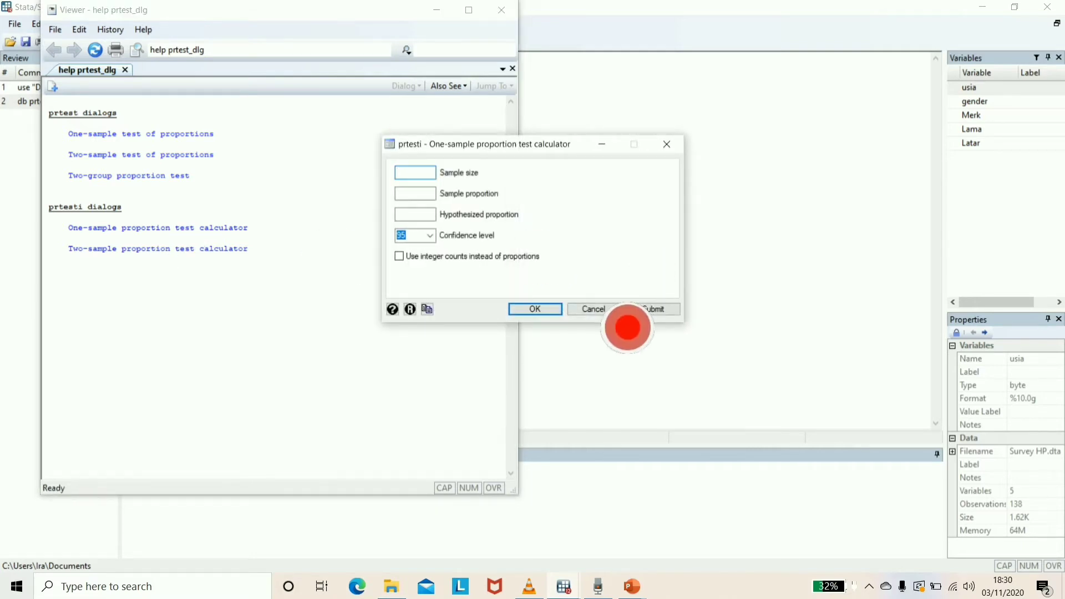
left_click(602, 310)
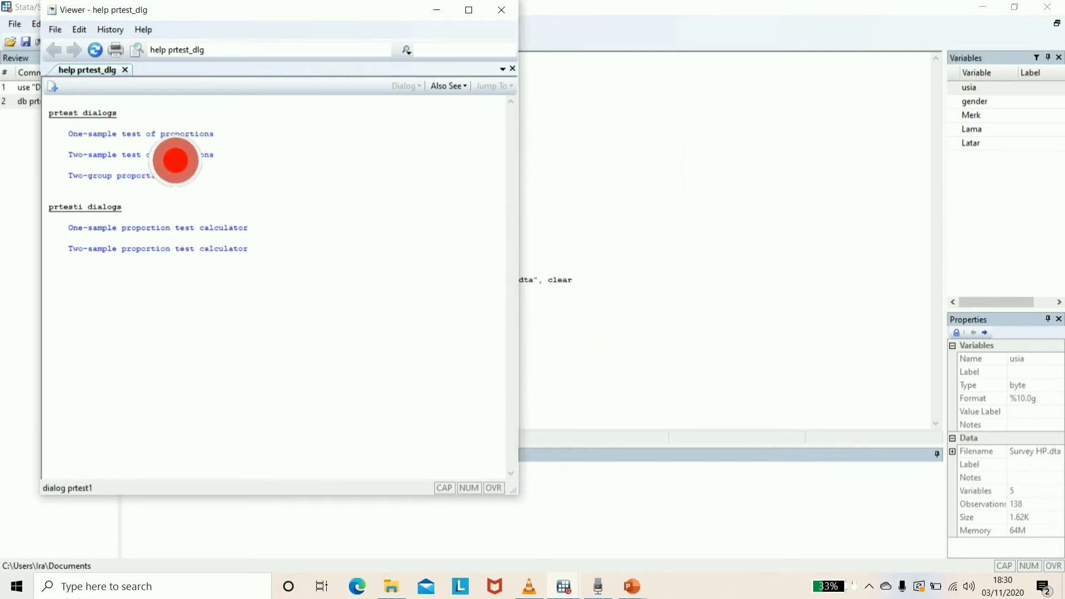
- Run a one-sample test of proportions on the variable Latar with a hypothesized proportion of 0.5
left_click(176, 135)
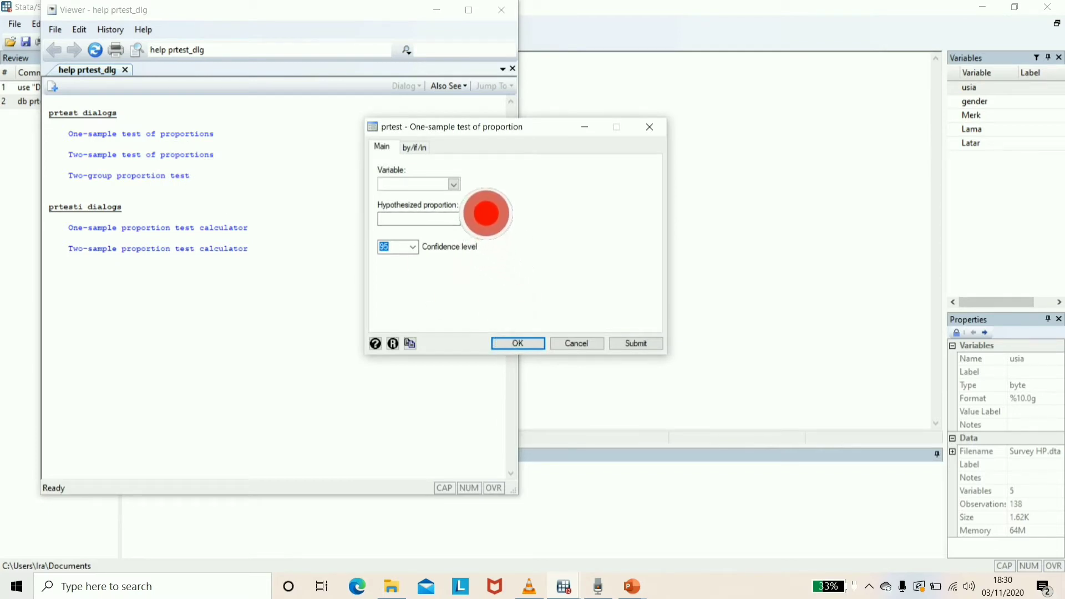
left_click(454, 185)
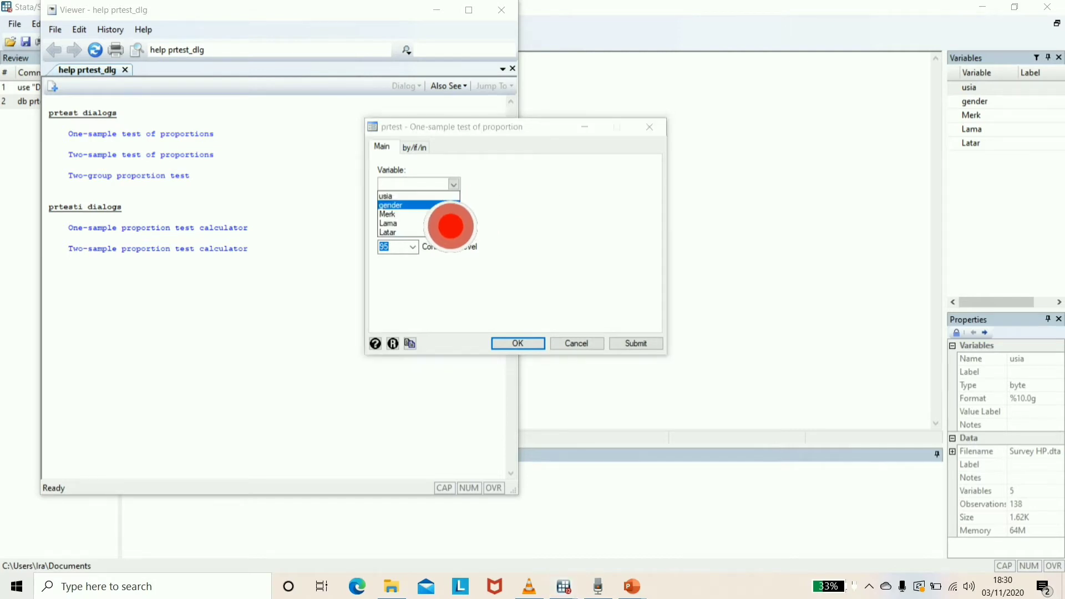
left_click(441, 233)
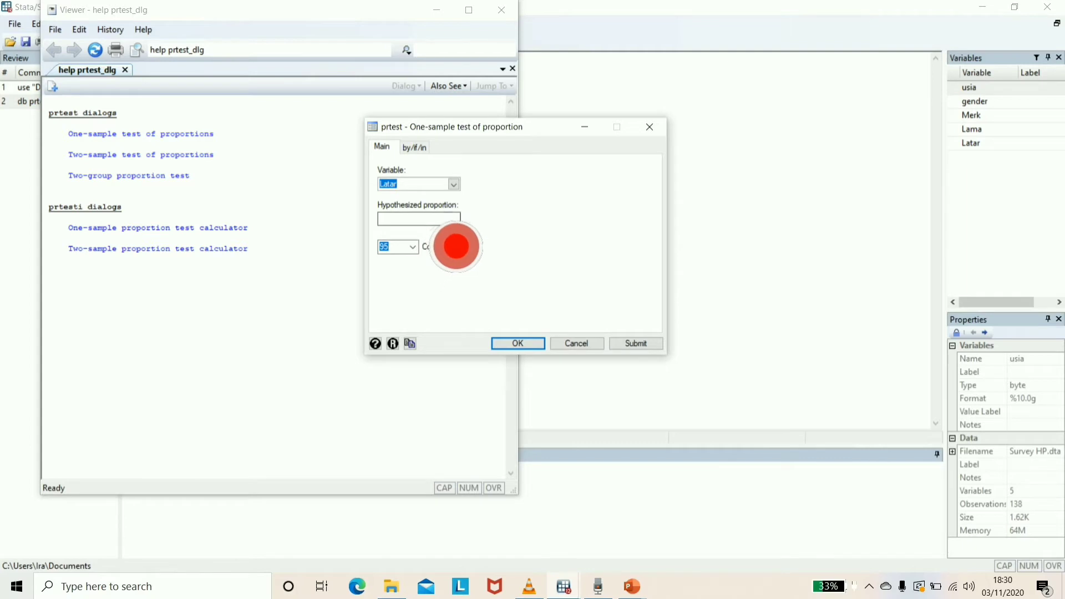
key("Tab")
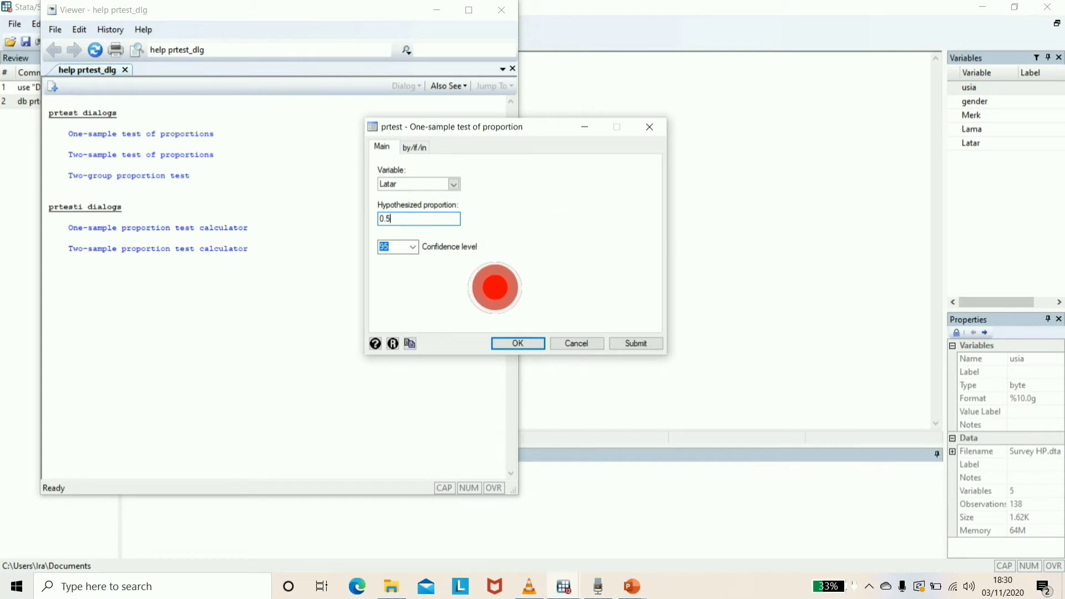
left_click(535, 349)
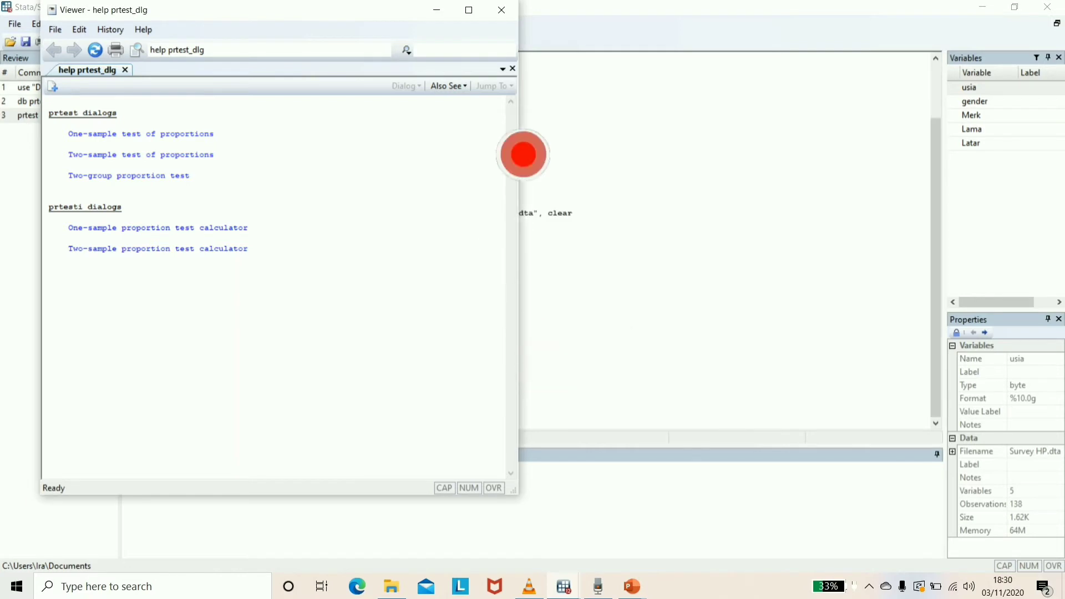
- Close the list of proportion test dialogs and take a brief look at the one-sample mean-comparison test dialog
left_click(501, 10)
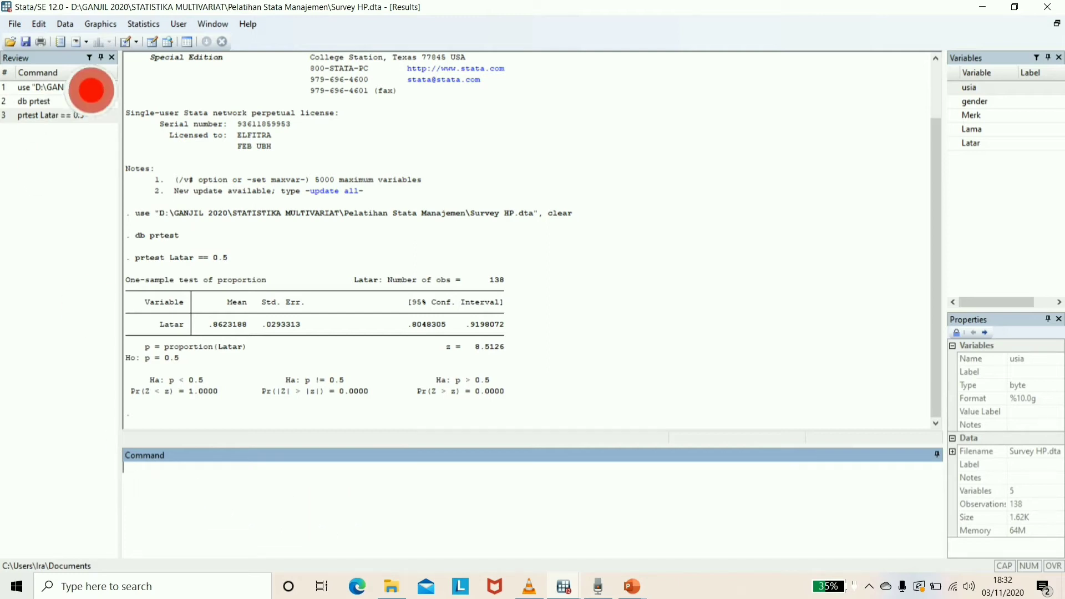
left_click(146, 25)
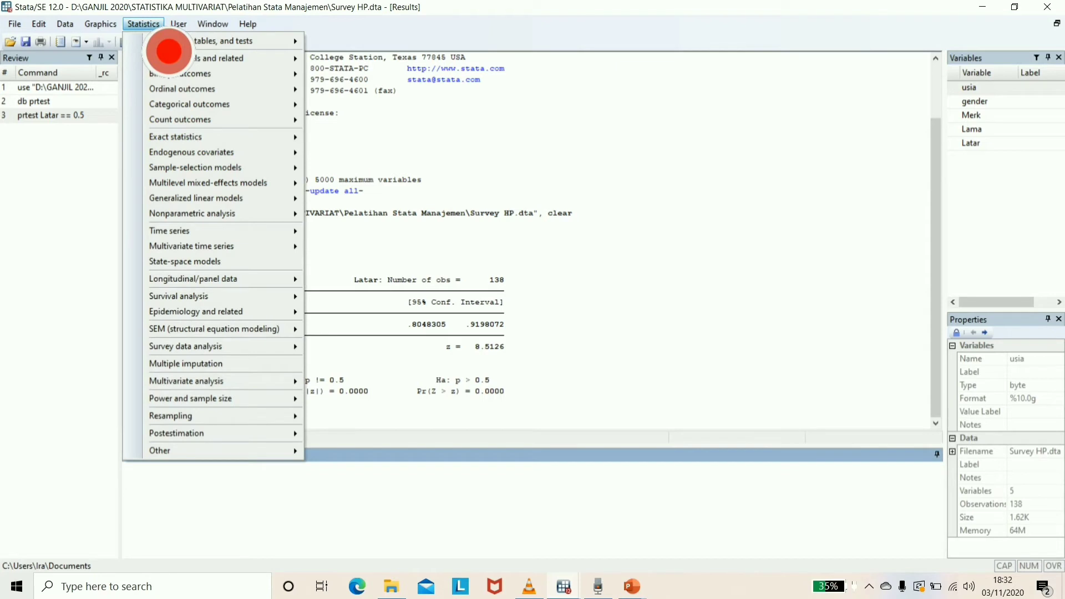
mouse_move(188, 43)
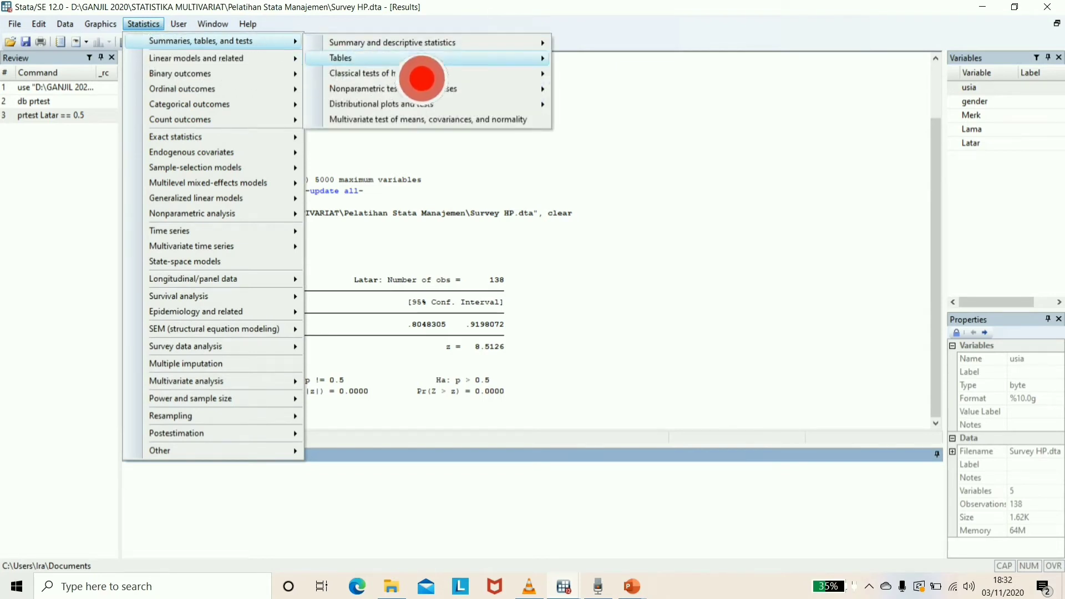
mouse_move(419, 75)
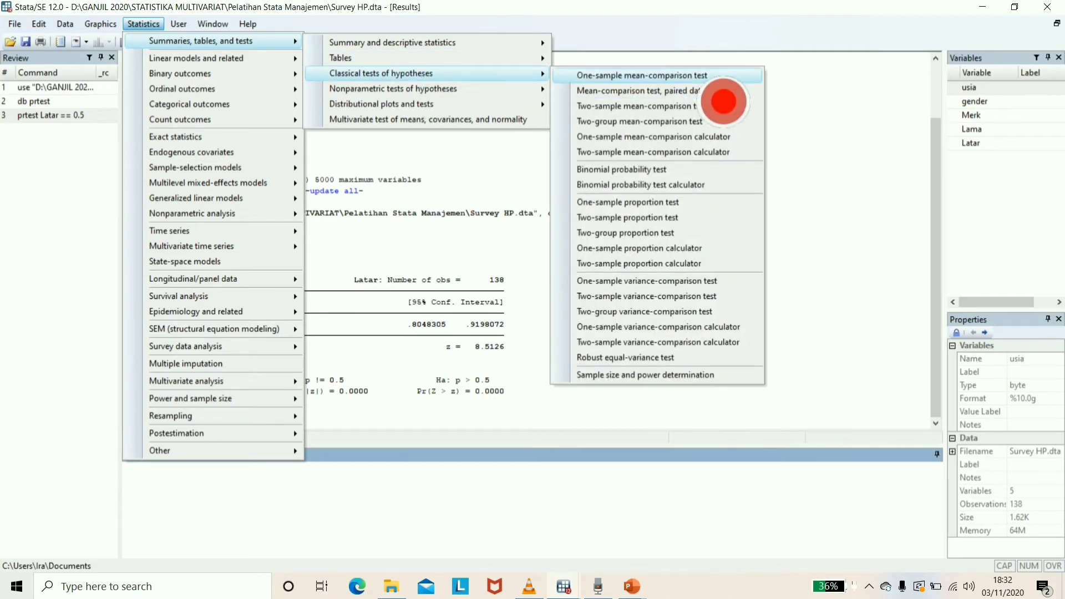
left_click(704, 76)
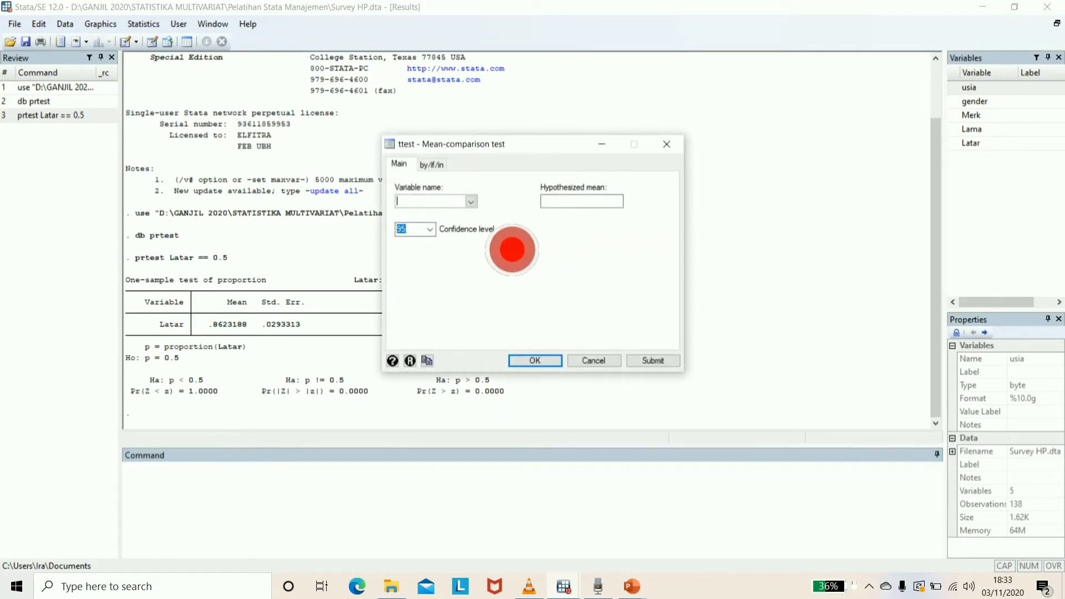
left_click(667, 144)
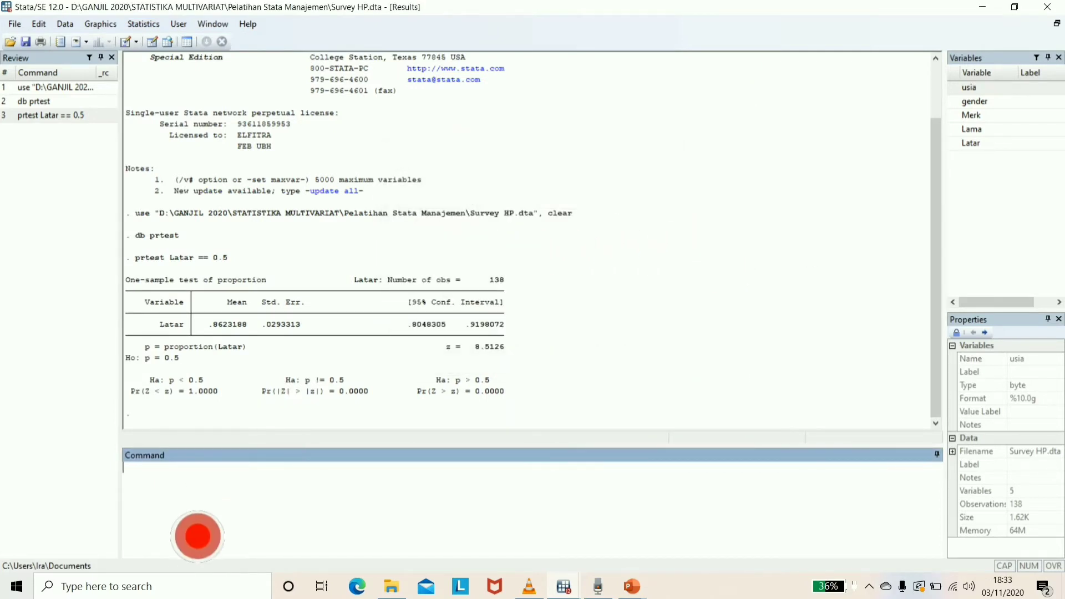
- Using the command db ttest, run a one-sample mean-comparison test on the variable Lama with a hypothesized mean of 3
type("db ")
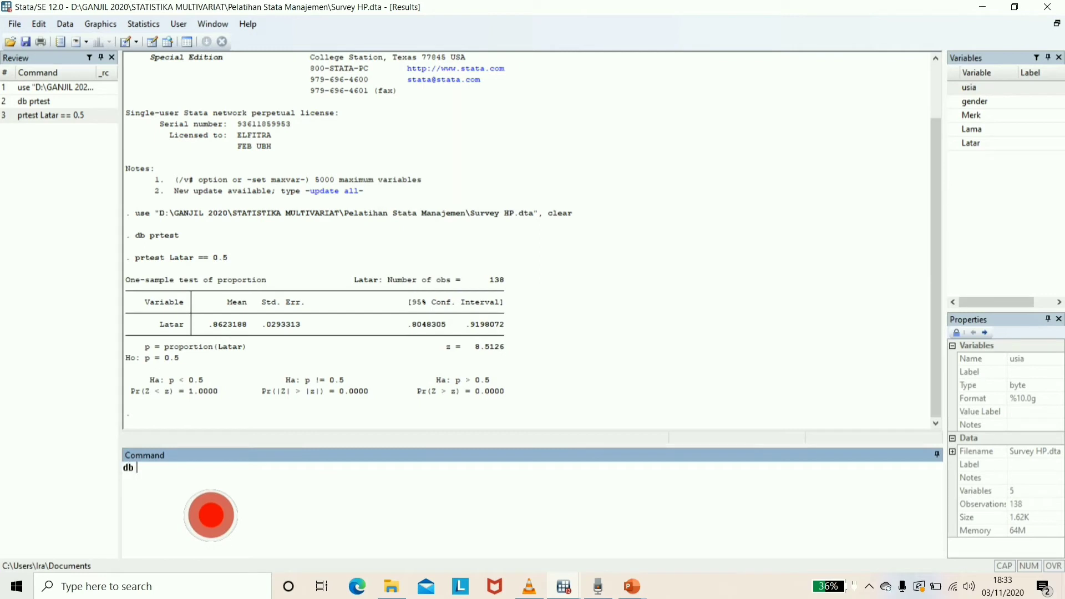
type("ttest")
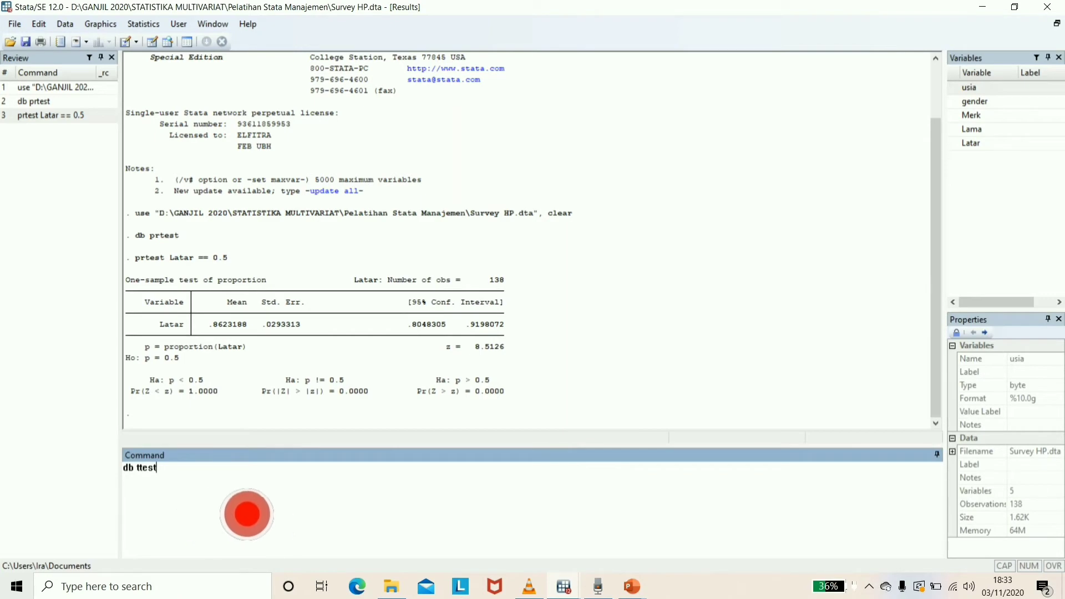
key("Return")
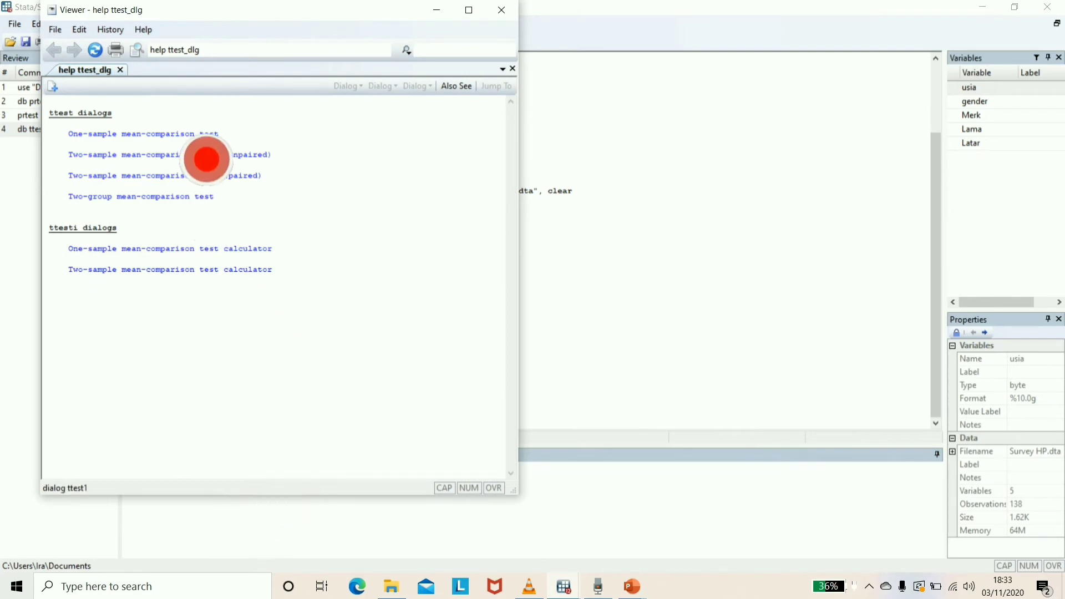
left_click(207, 160)
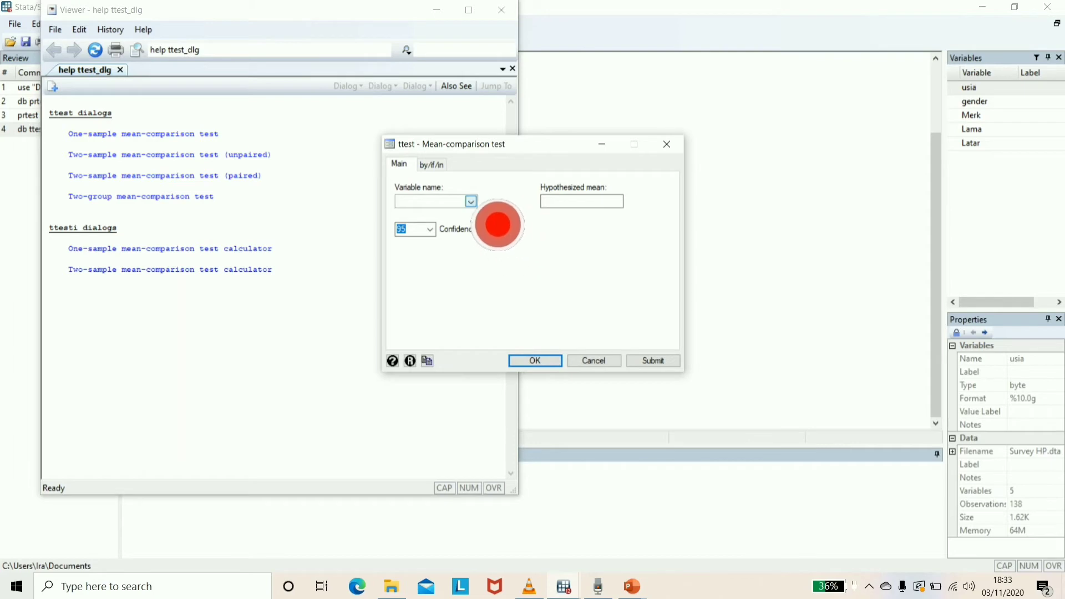
left_click(471, 202)
left_click(452, 240)
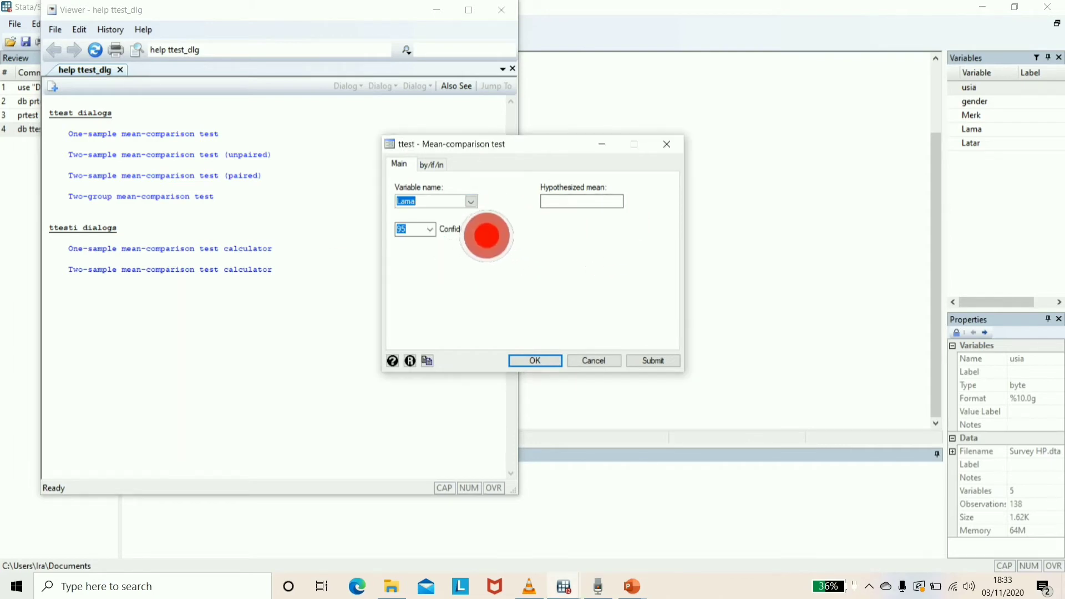
left_click(579, 203)
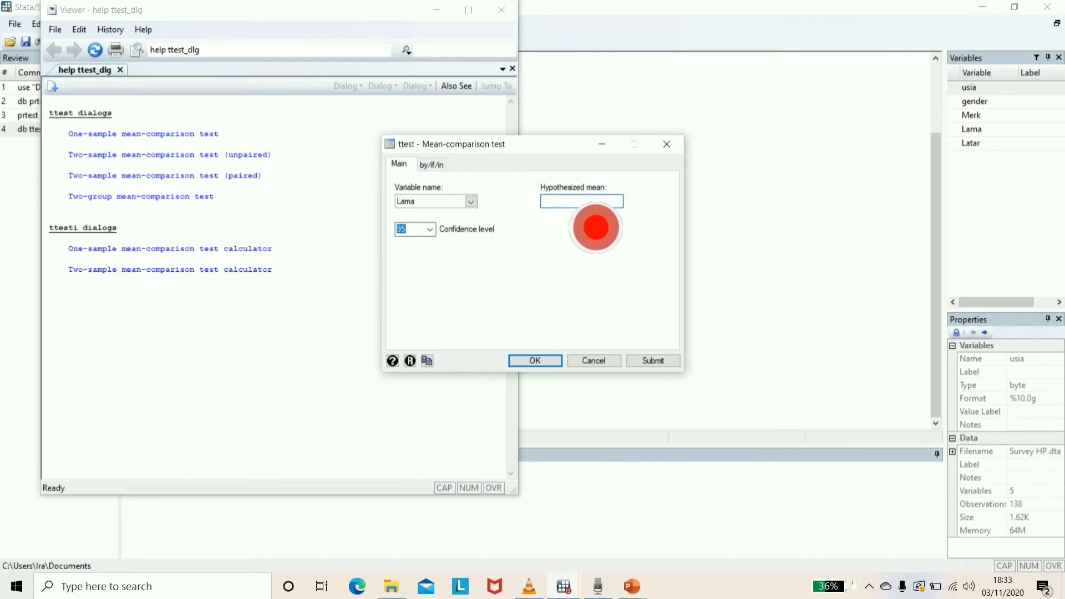
type("3")
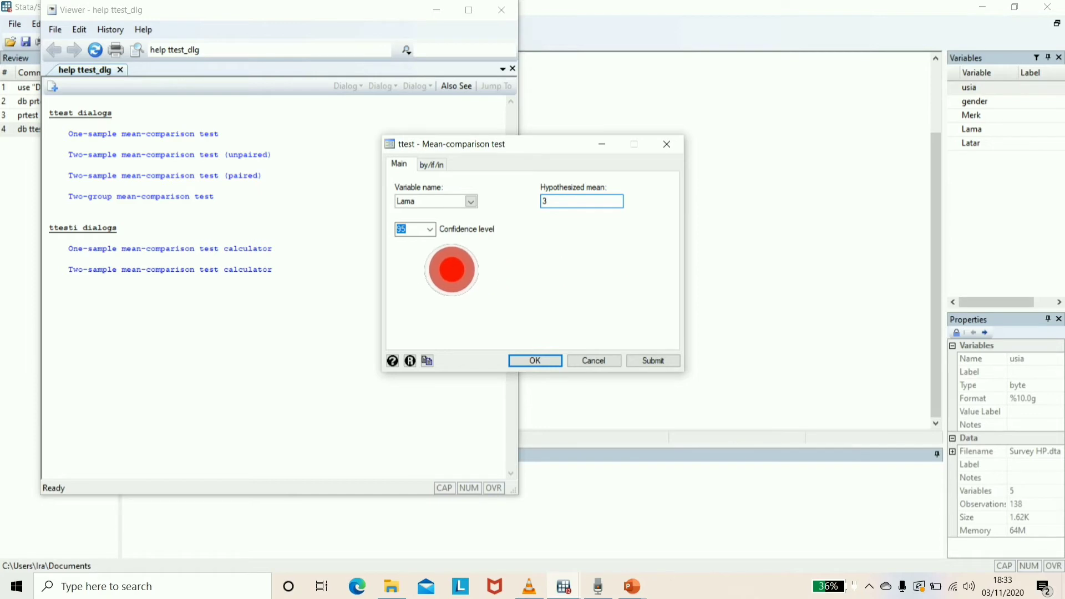
left_click(549, 362)
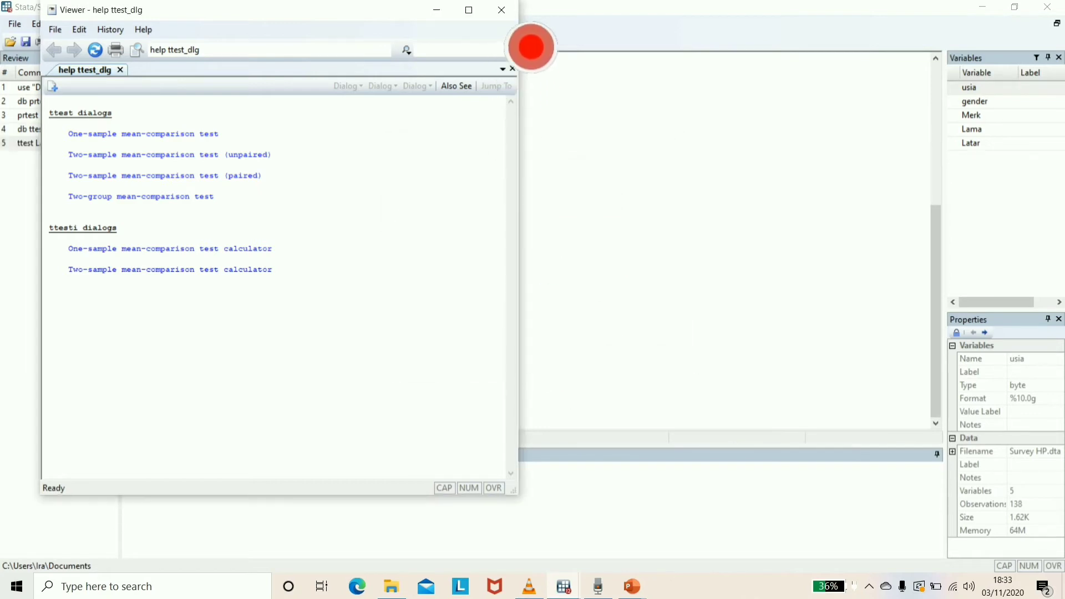
left_click(532, 43)
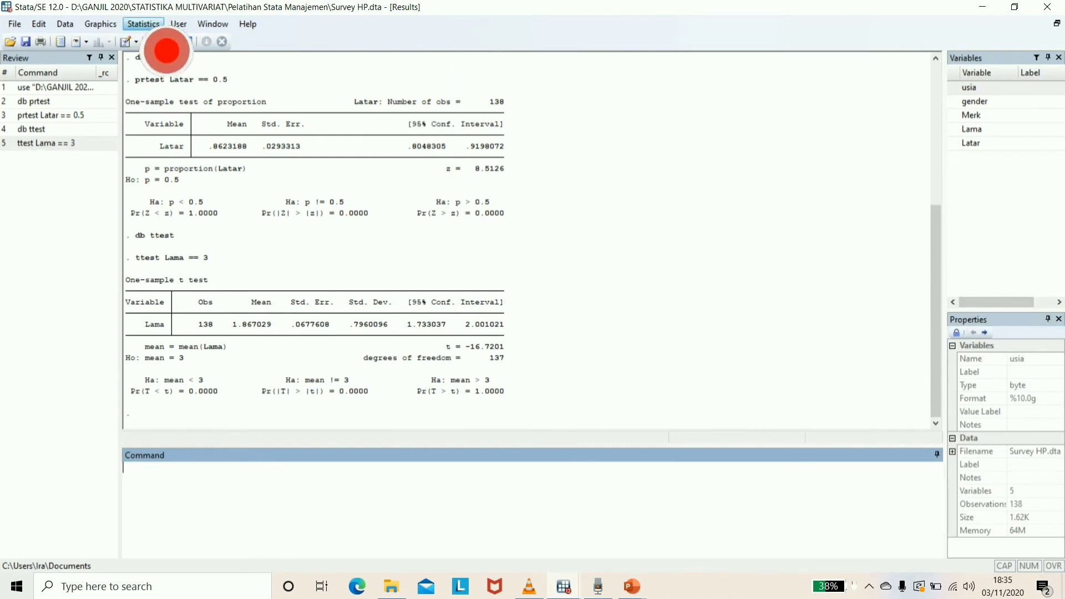
- Take a brief look at the two-group proportion test dialog among the classical tests of hypotheses
left_click(144, 23)
mouse_move(238, 41)
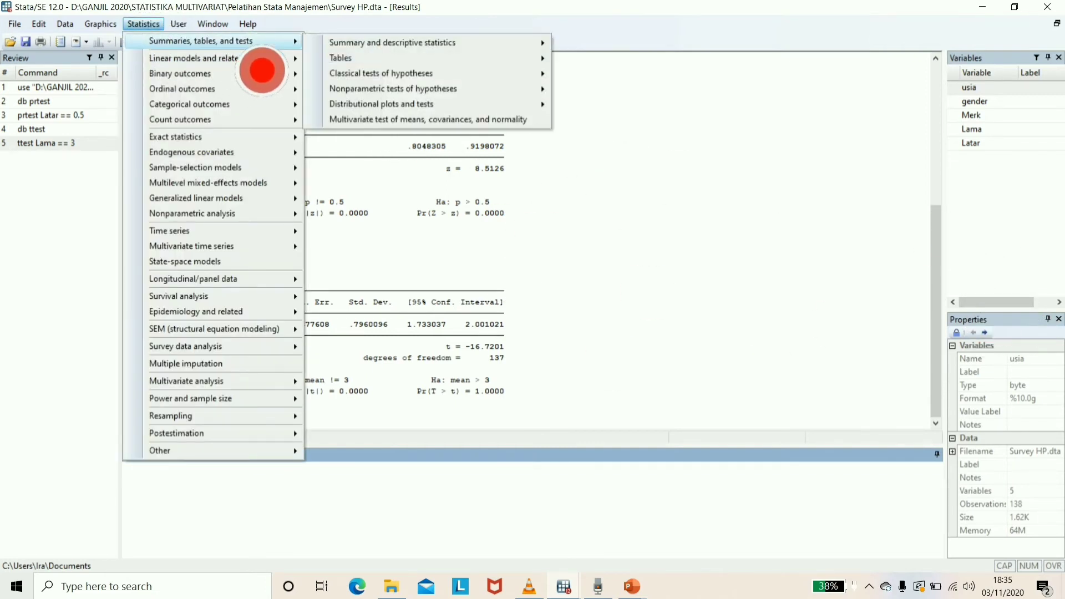
mouse_move(400, 72)
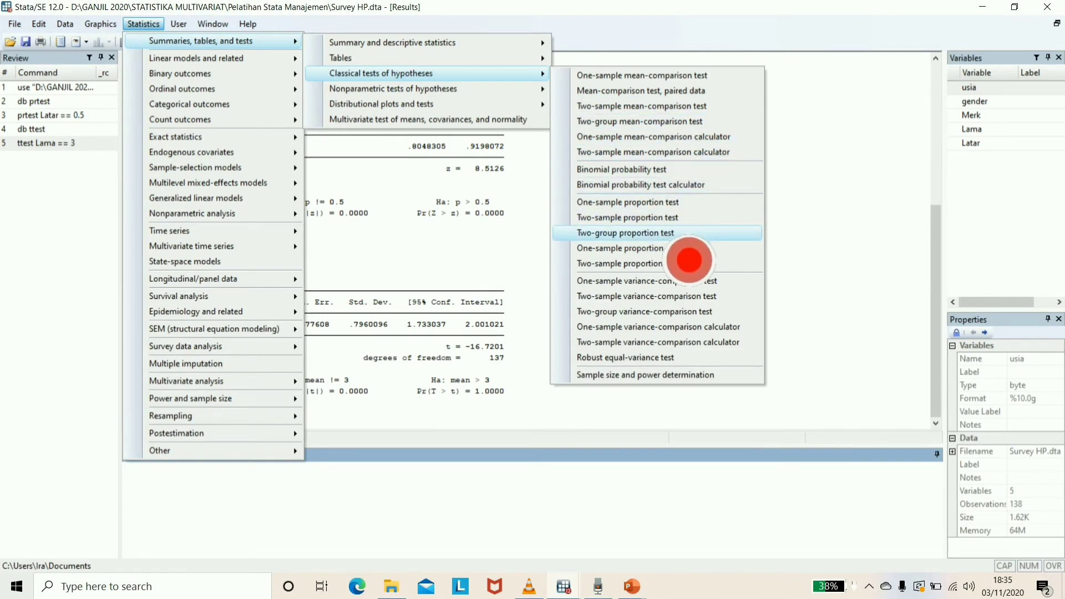
left_click(689, 235)
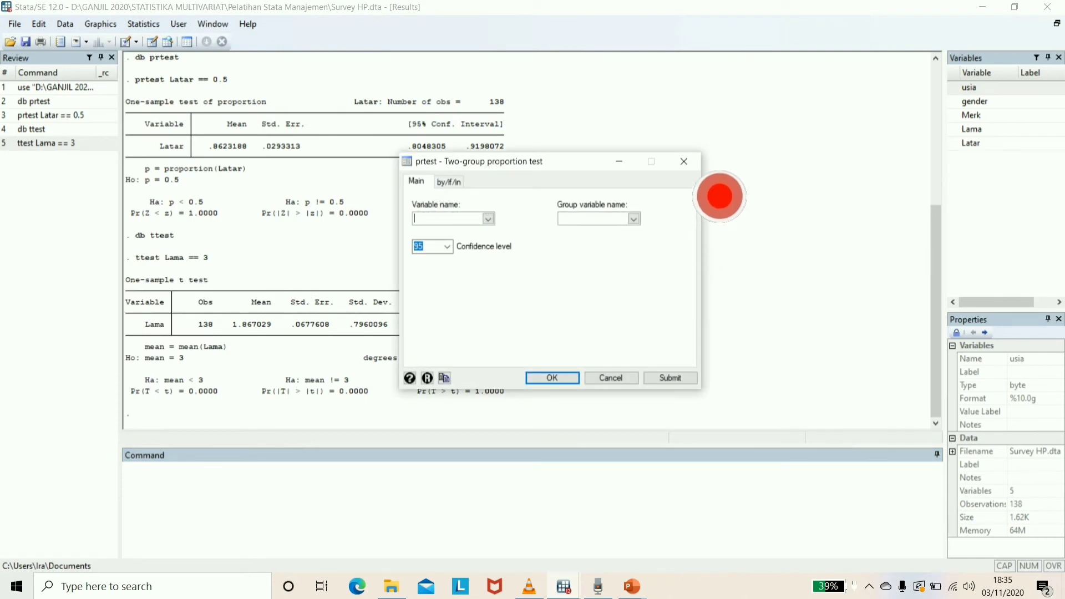
left_click(684, 161)
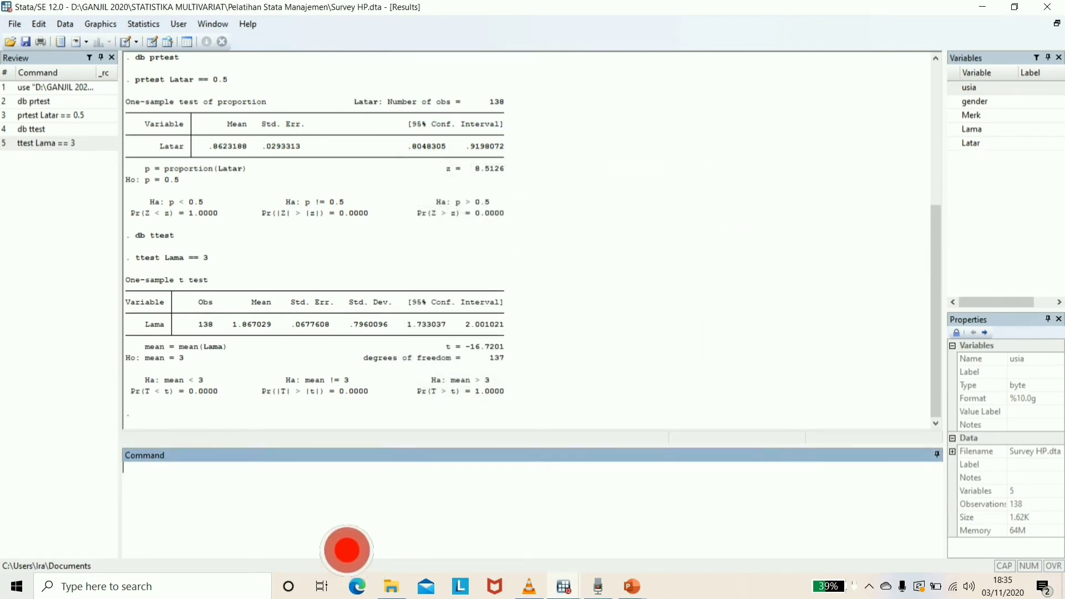
- Using the command db prtest, run a two-group proportion test on the variable Latar with gender as the group variable
type("db prtestr")
key("BackSpace")
key("Return")
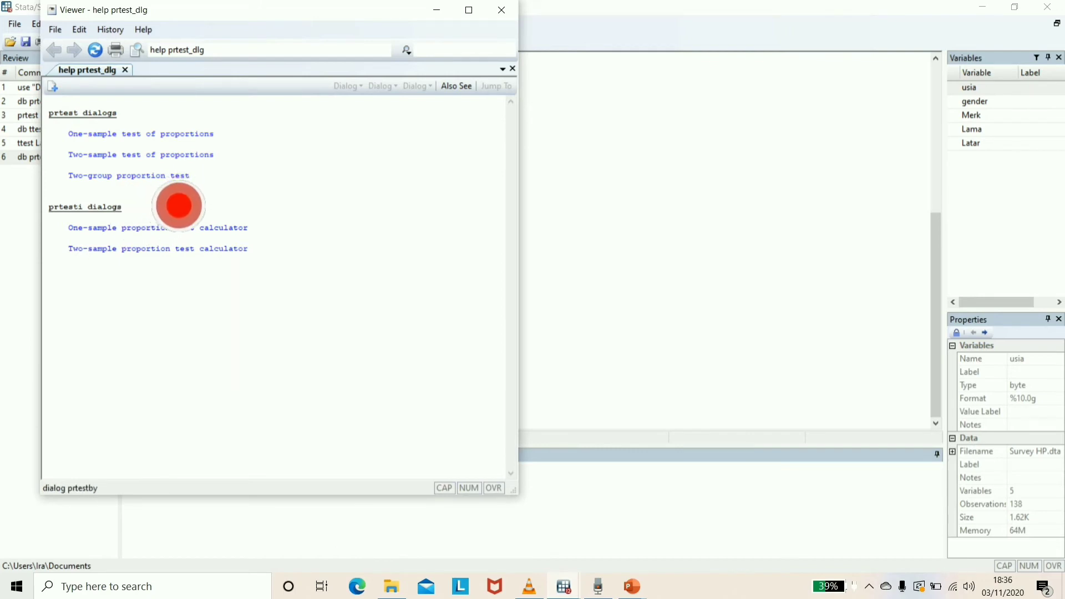
left_click(179, 205)
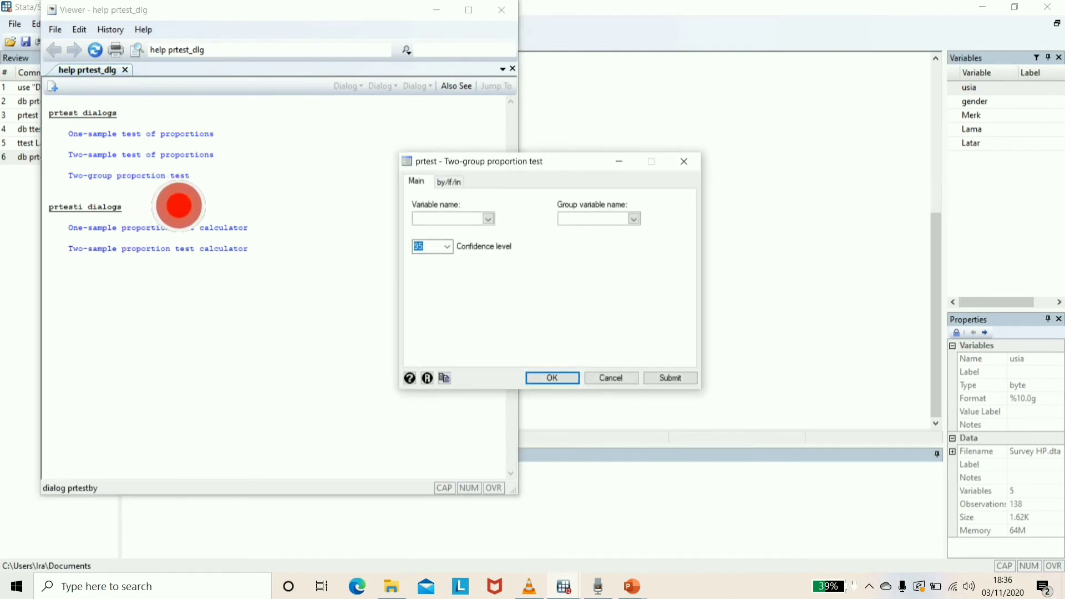
left_click(488, 219)
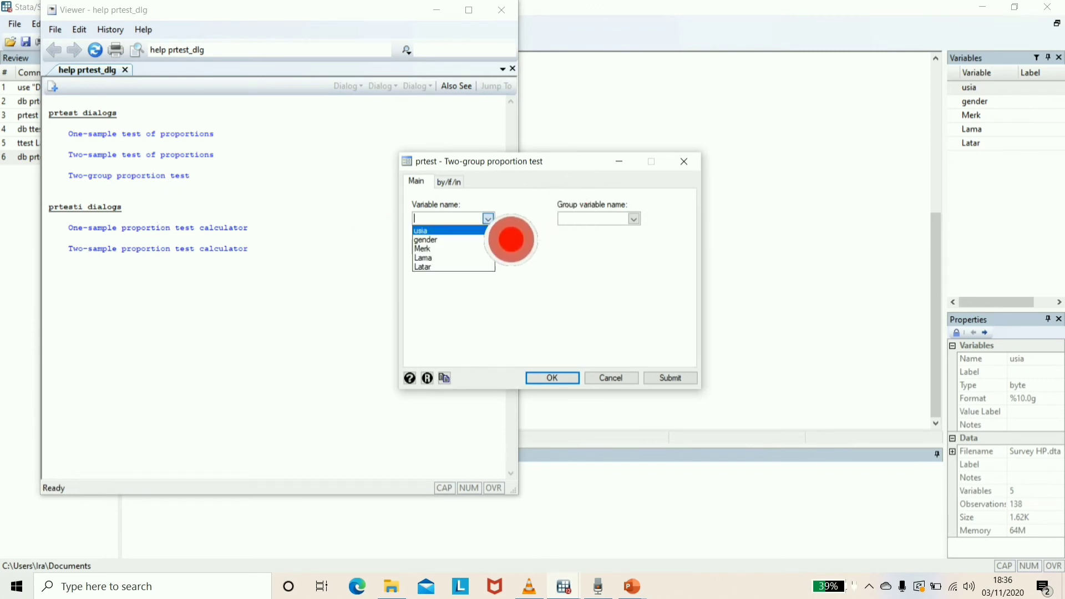
left_click(460, 266)
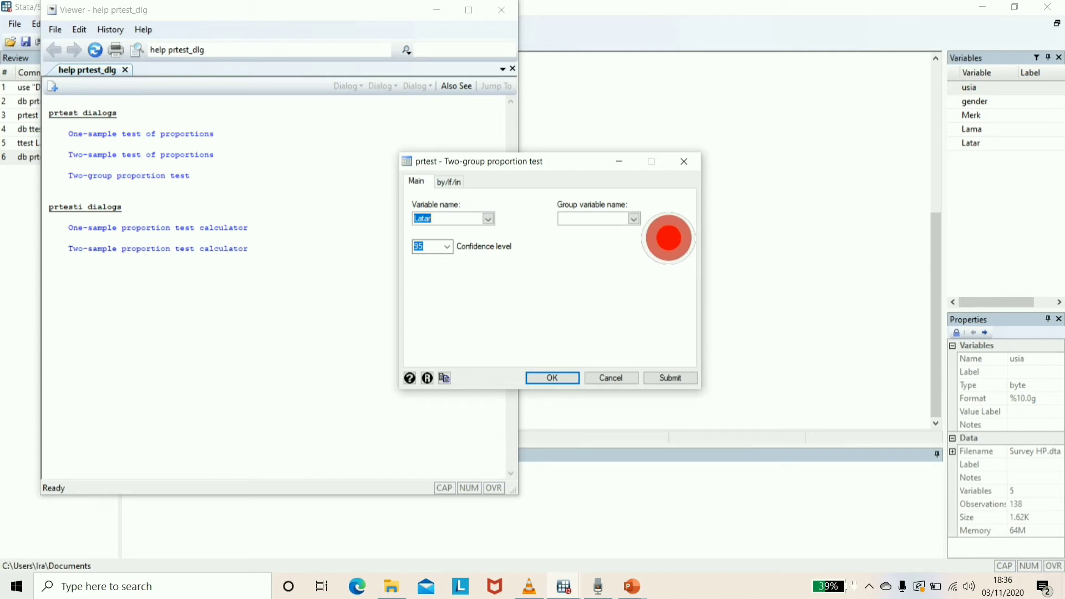
left_click(634, 218)
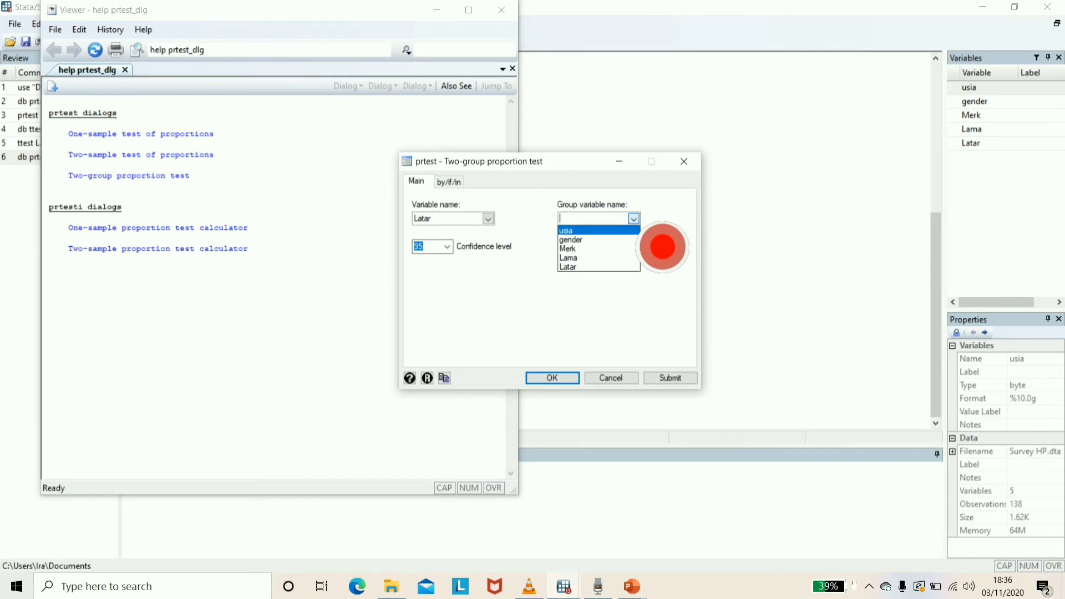
left_click(628, 239)
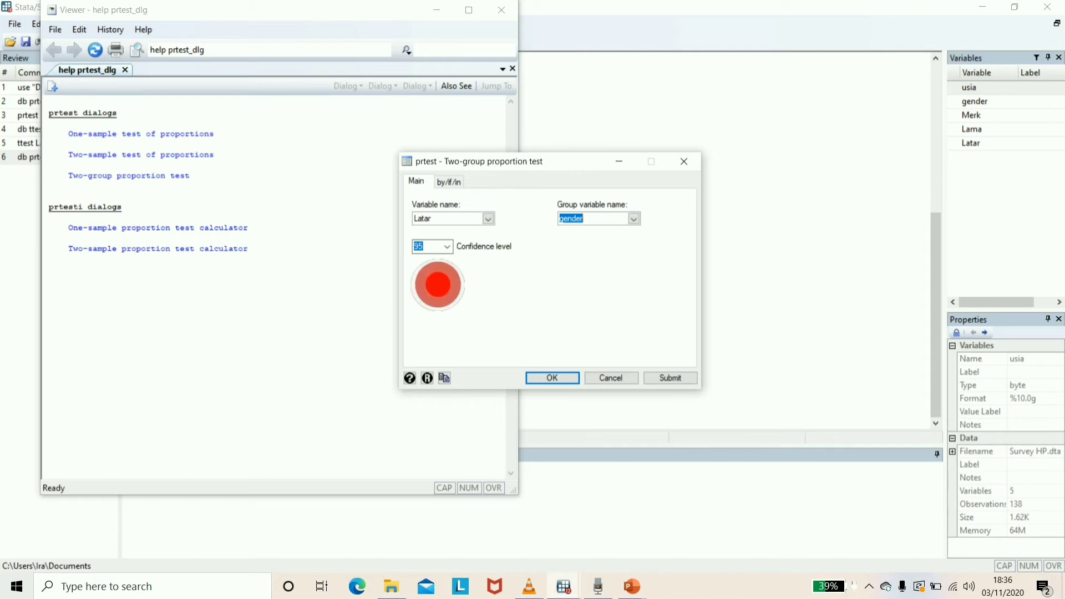
key("Return")
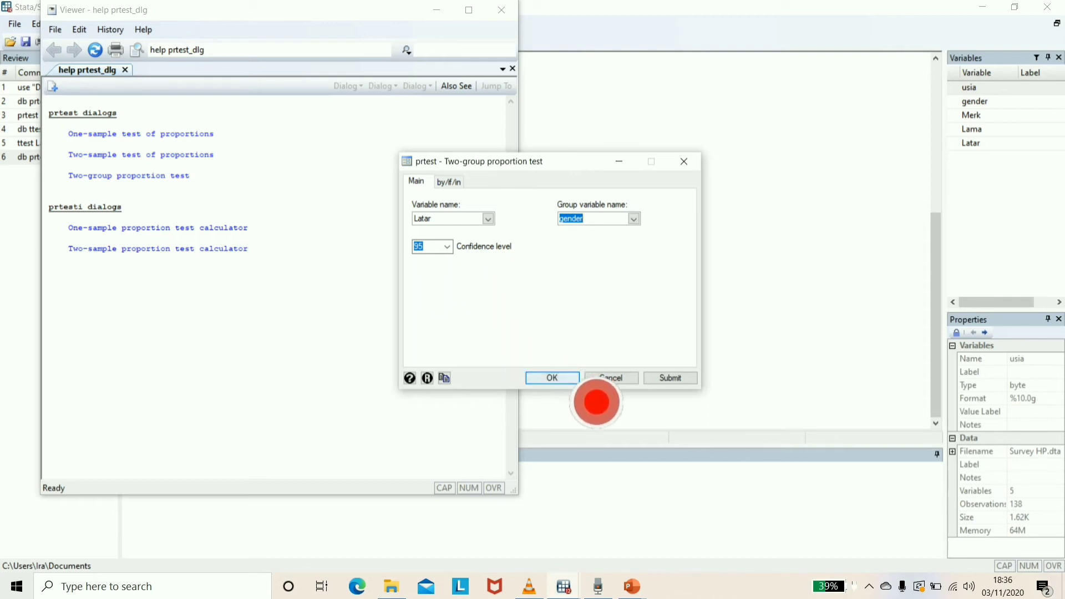
left_click(523, 41)
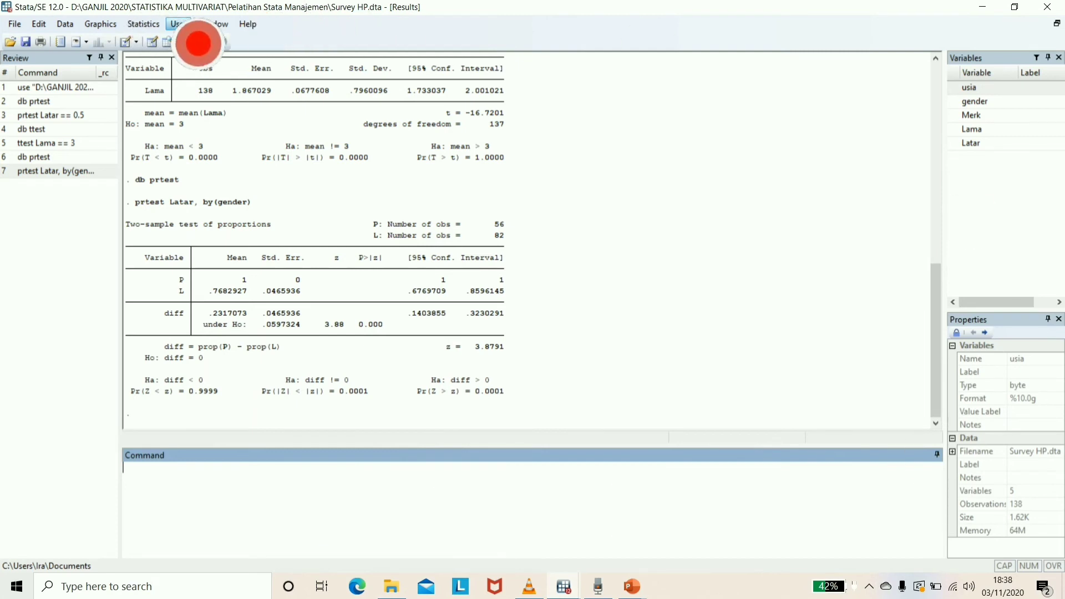
- Take a brief look at the two-group mean-comparison test dialog among the classical tests of hypotheses
left_click(149, 24)
mouse_move(188, 43)
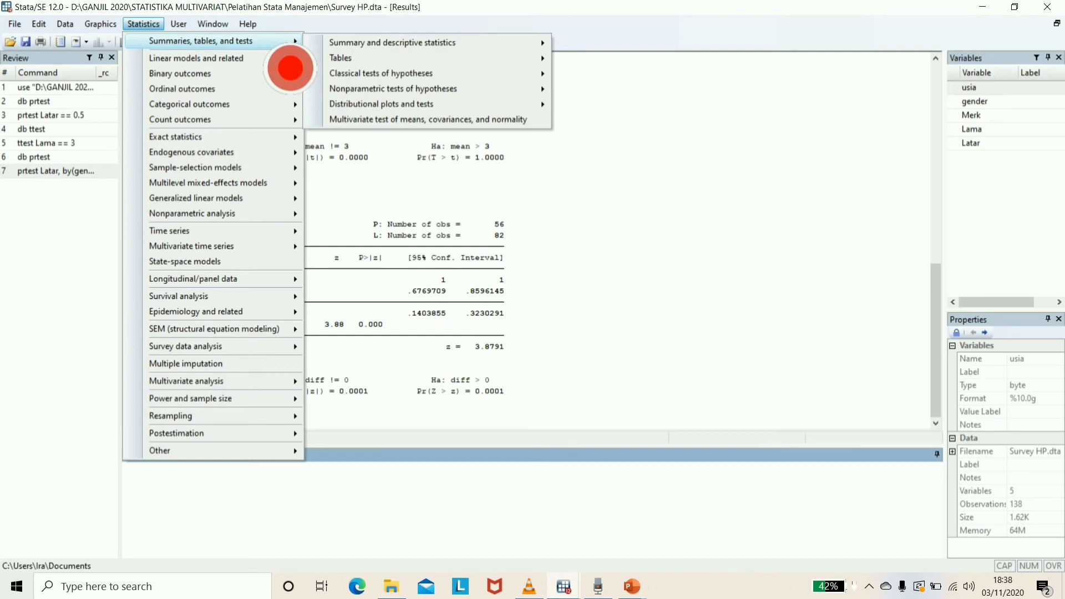
mouse_move(433, 95)
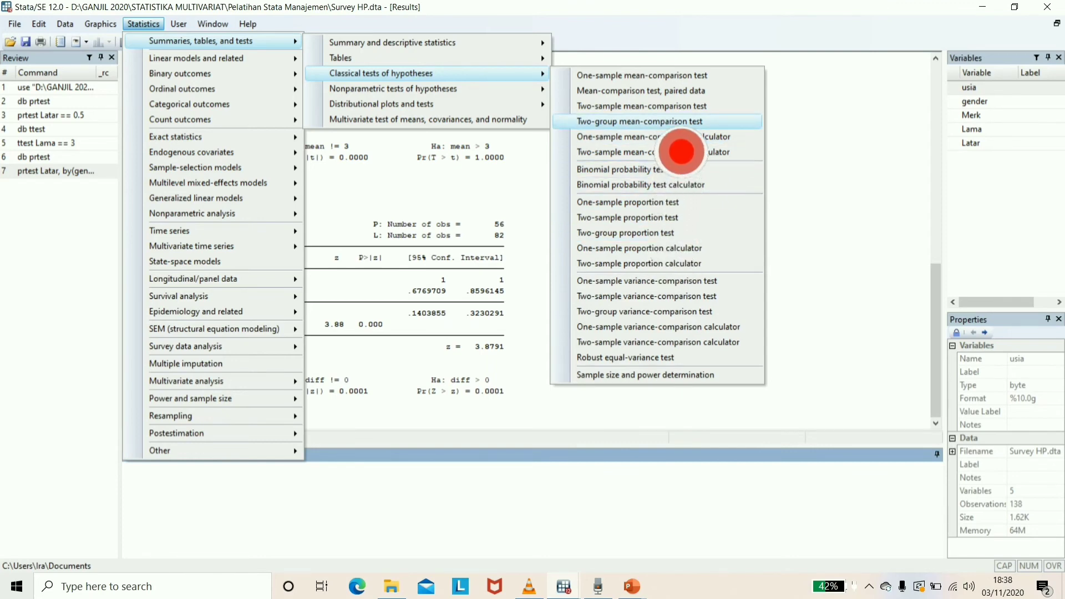
left_click(681, 122)
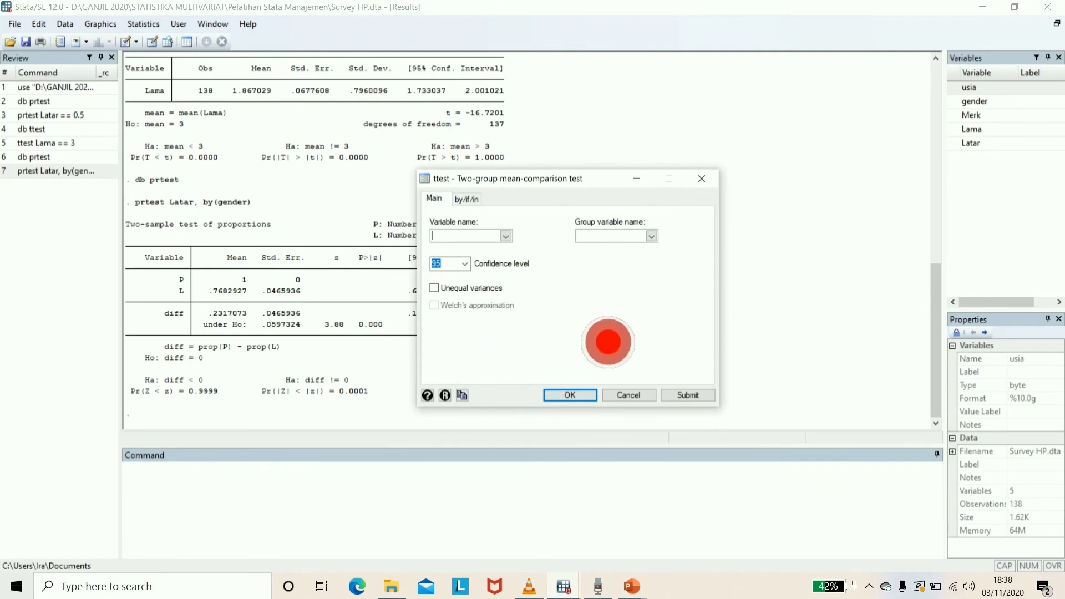
left_click(701, 178)
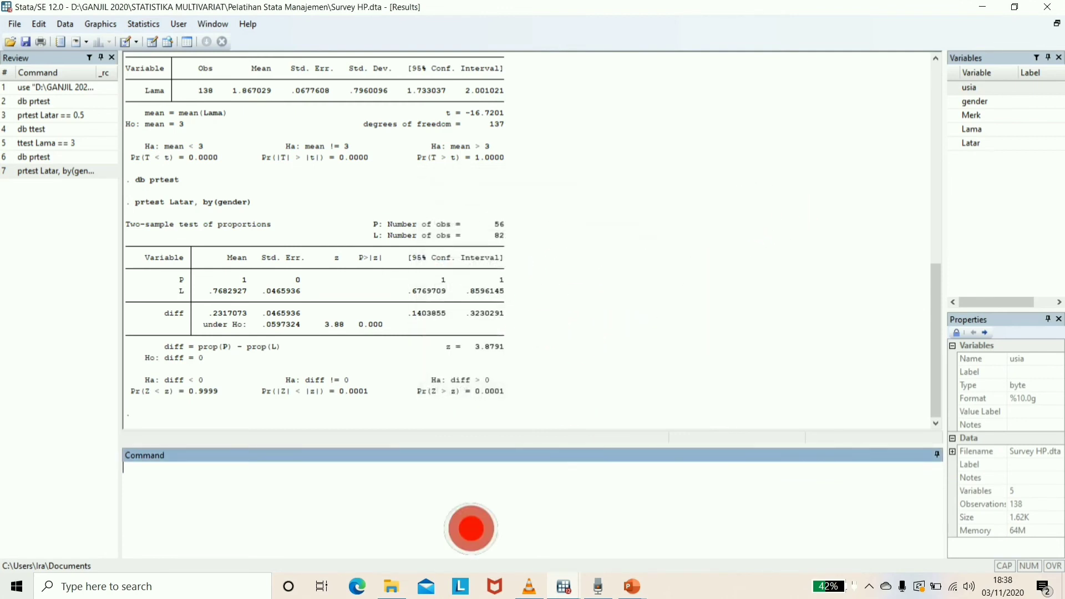
- Using the command db ttest, run a two-group mean-comparison test on the variable Lama with gender as the group variable
type("db ")
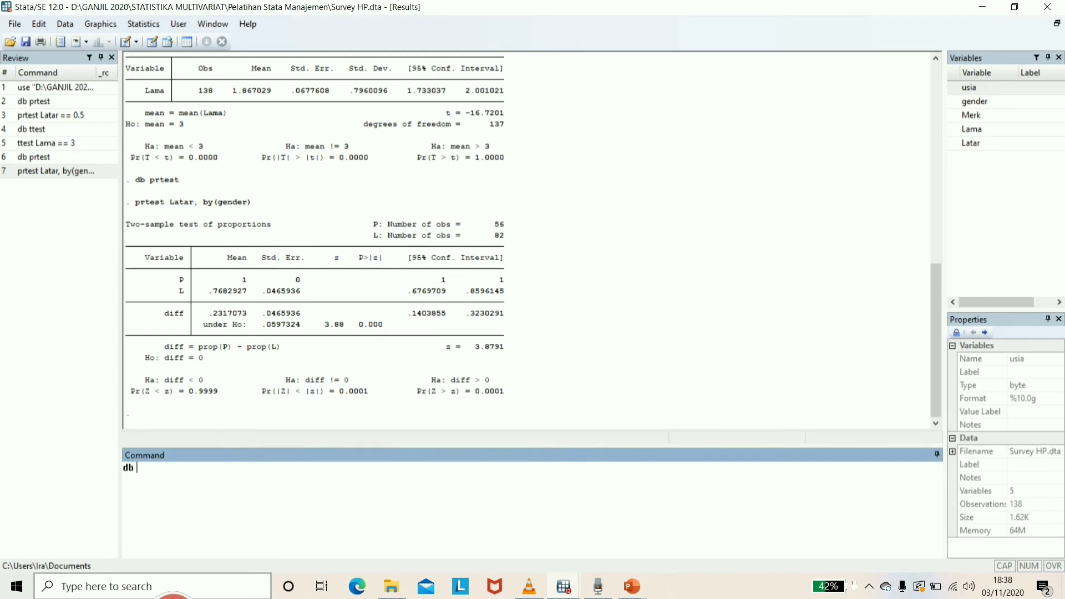
type("ttest")
key("Return")
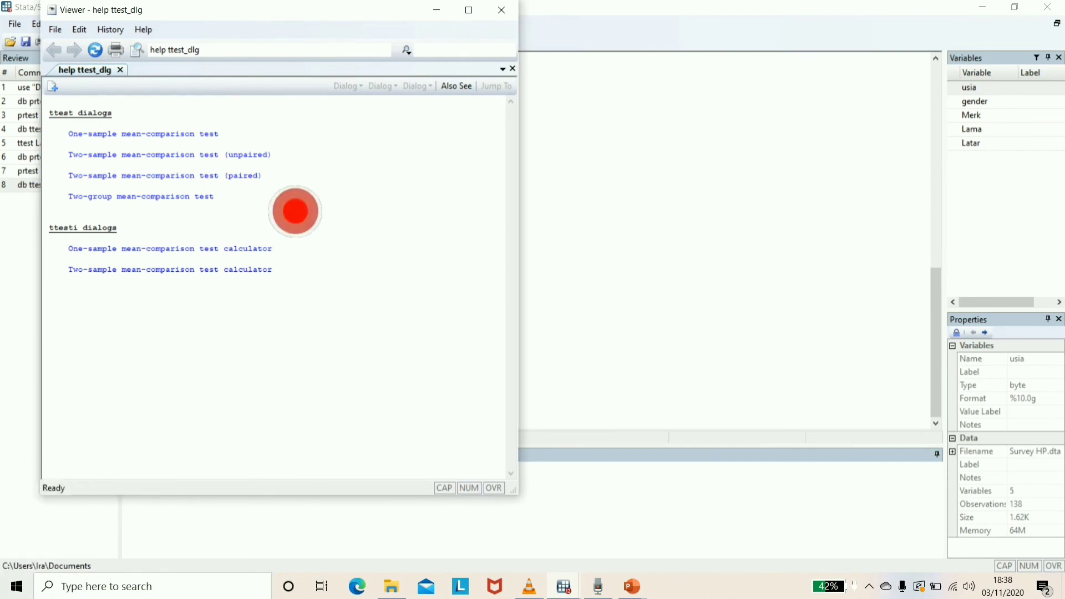
left_click(193, 226)
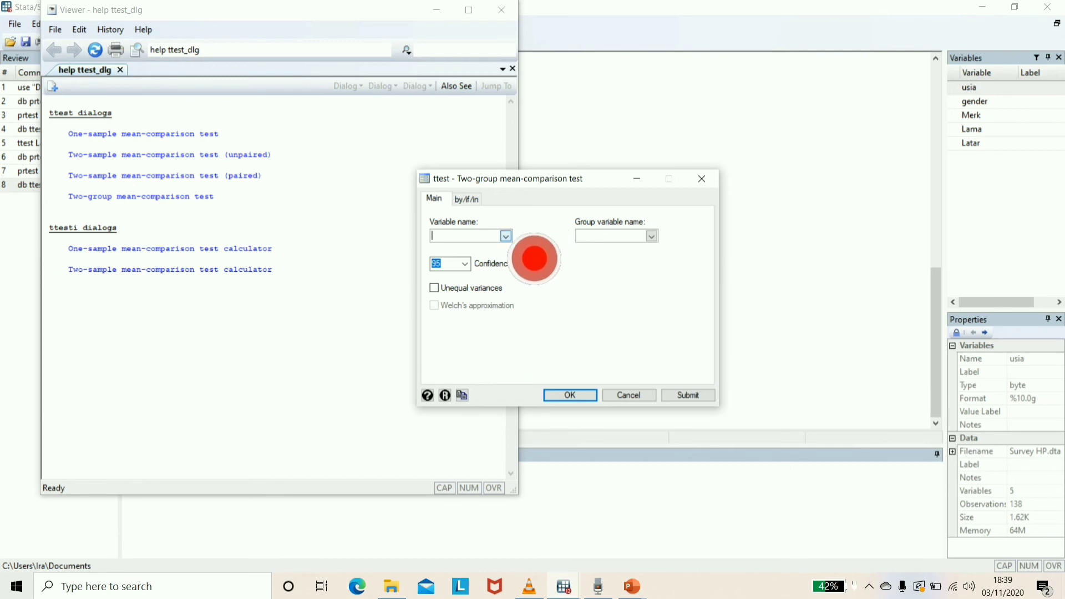
left_click(506, 236)
left_click(501, 276)
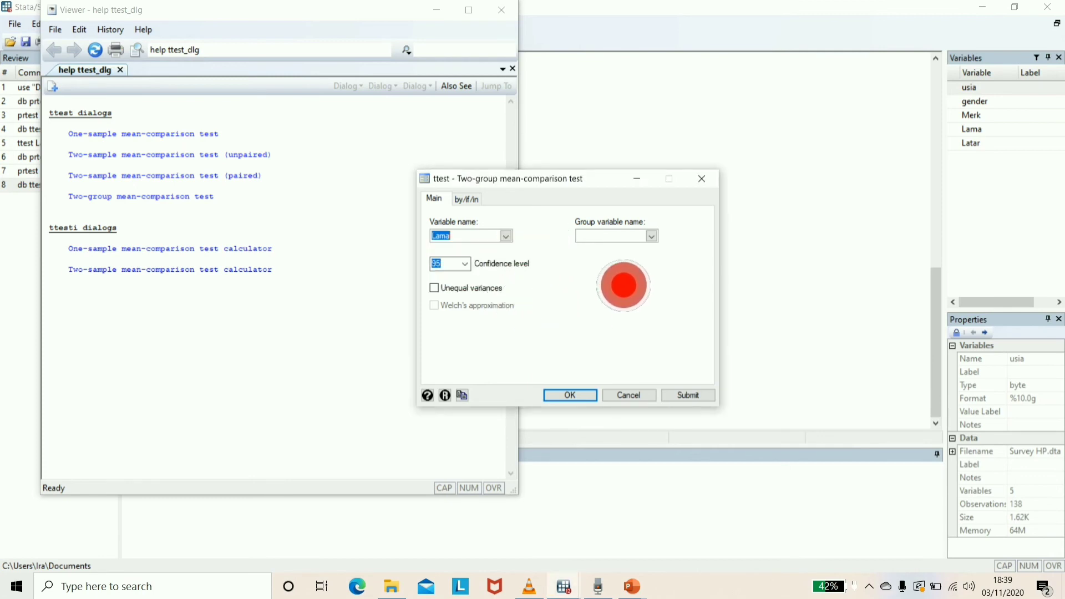
left_click(652, 236)
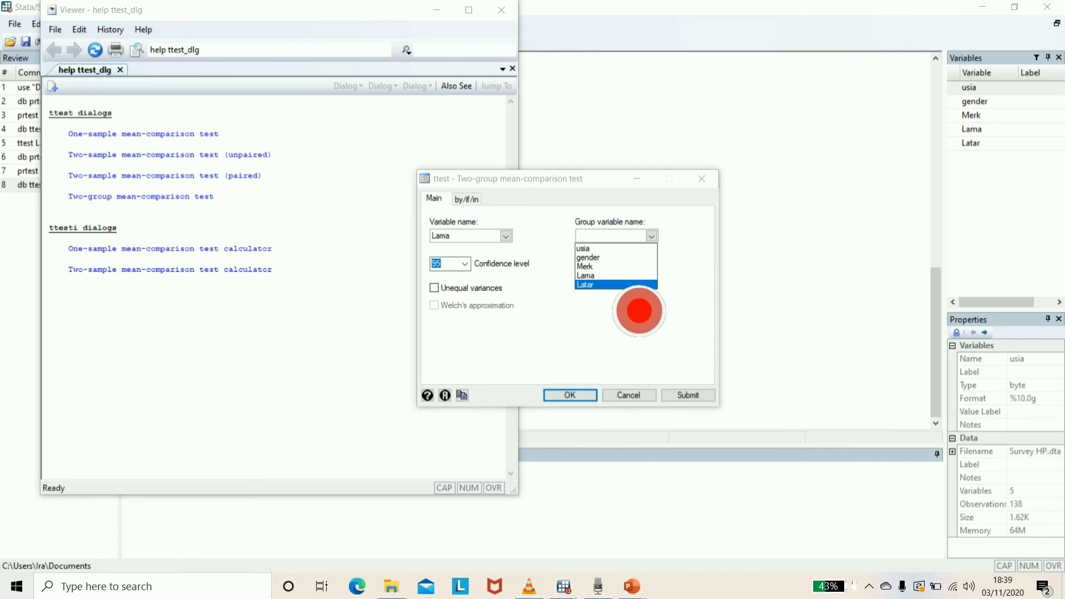
left_click(638, 285)
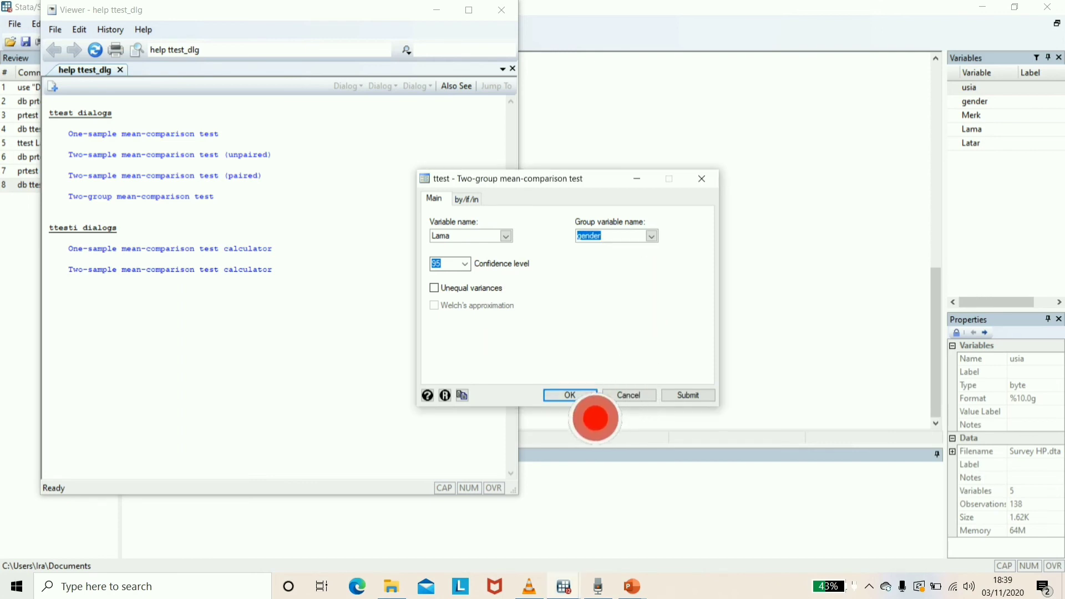
left_click(570, 394)
left_click(501, 10)
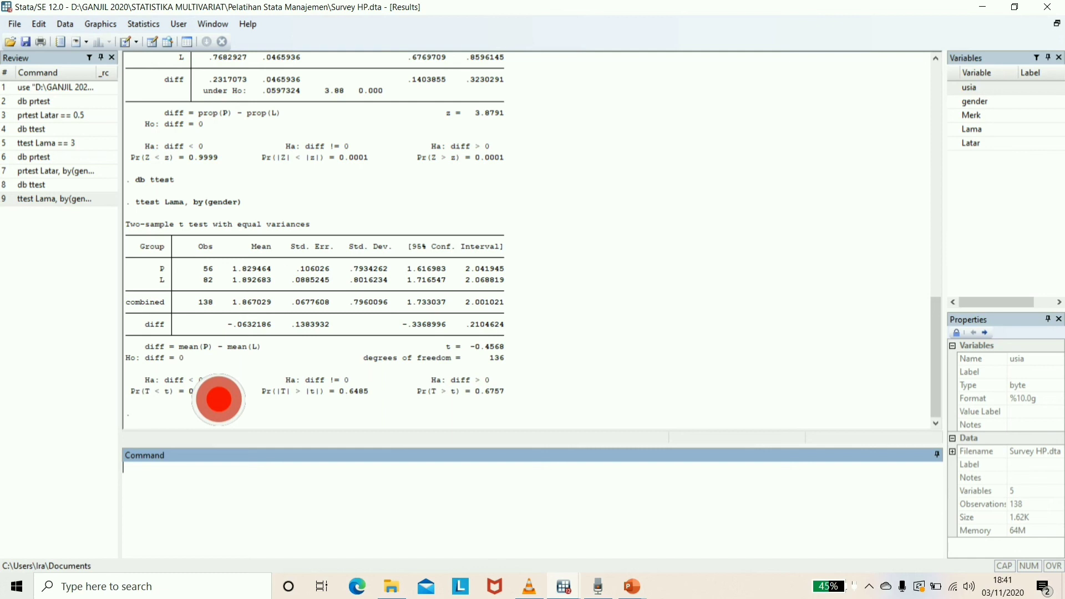
- Review the results of all one-sample and two-group proportion and mean-comparison tests, from the Latar test to the last Lama test
scroll(359, 274, "up", 12)
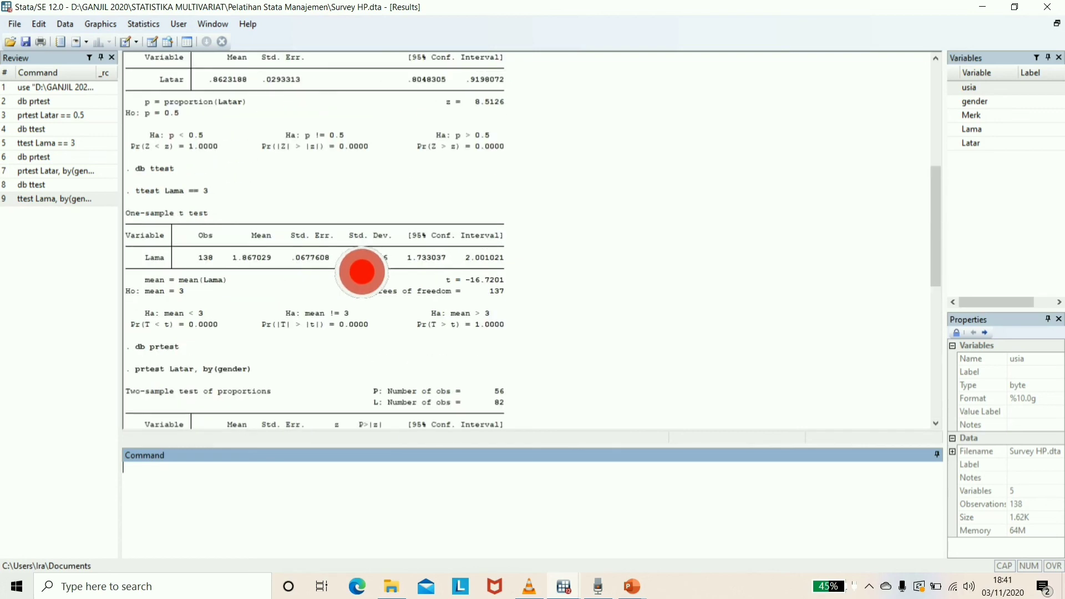
scroll(392, 361, "up", 6)
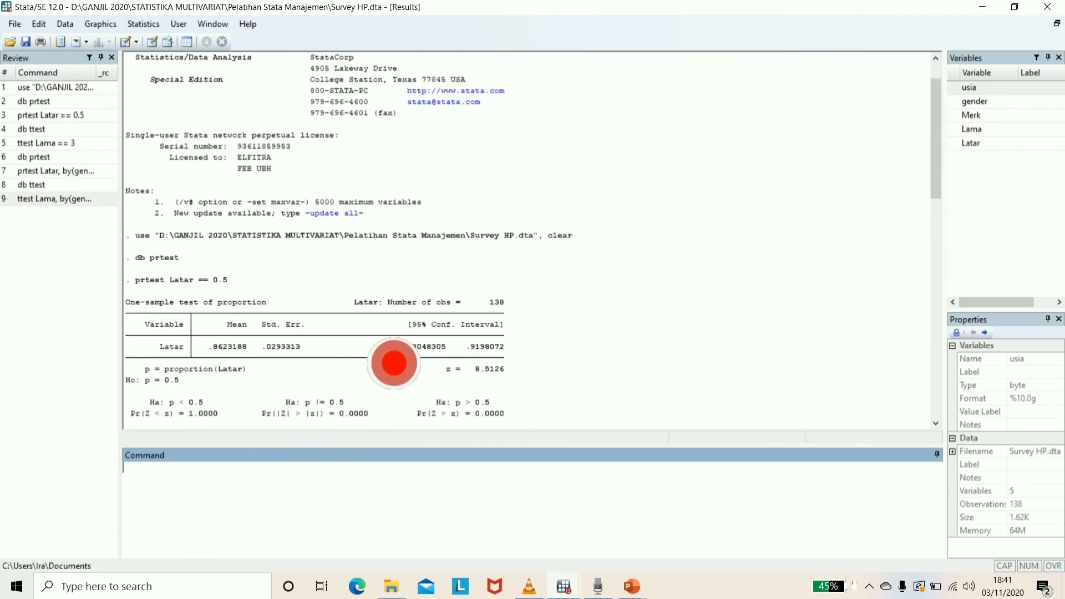
scroll(394, 363, "down", 4)
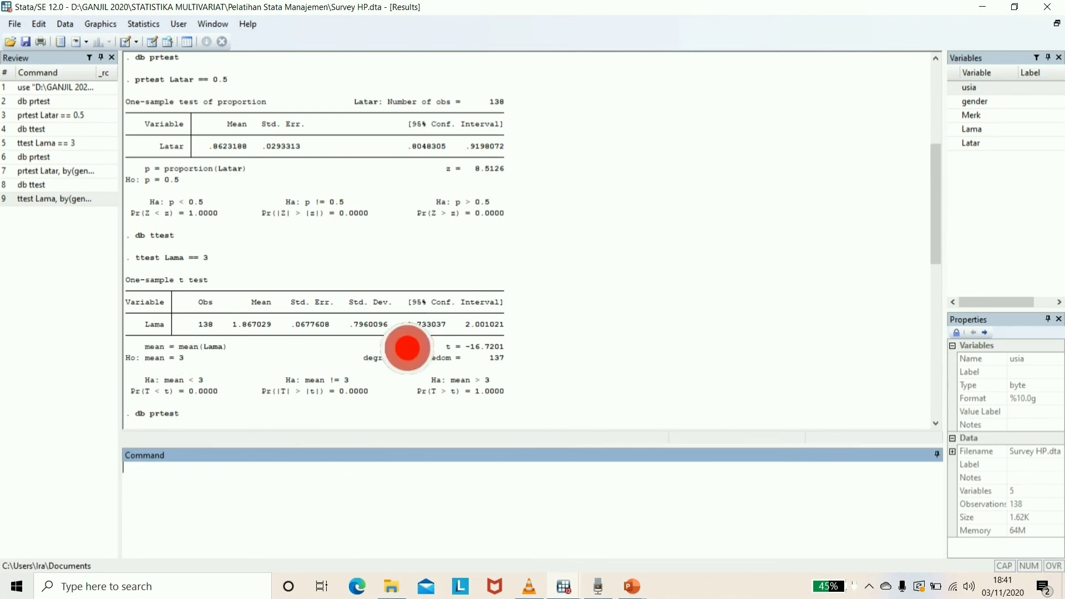
scroll(388, 350, "down", 6)
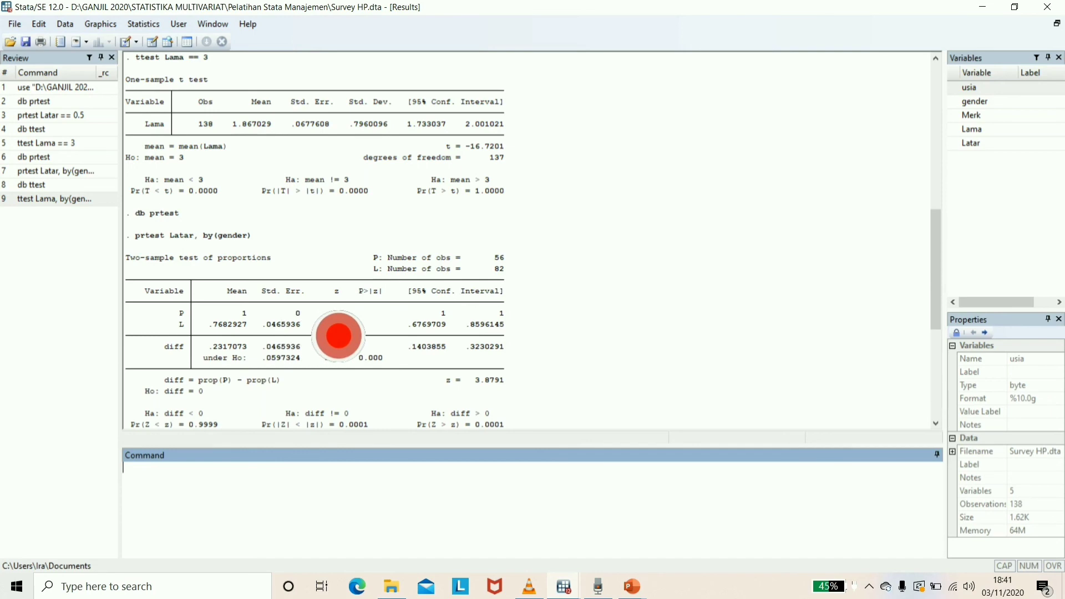
scroll(339, 336, "down", 5)
scroll(338, 336, "down", 3)
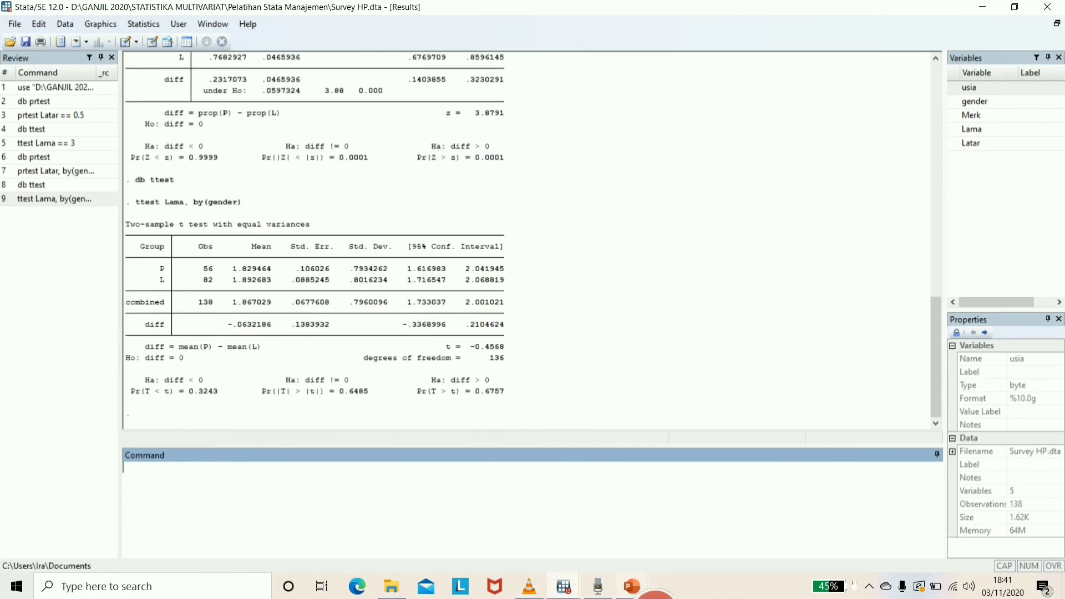
- Switch to the PowerPoint slide show and advance past the hypothesis-testing stages to the closing Thank You slide
mouse_move(632, 586)
left_click(763, 570)
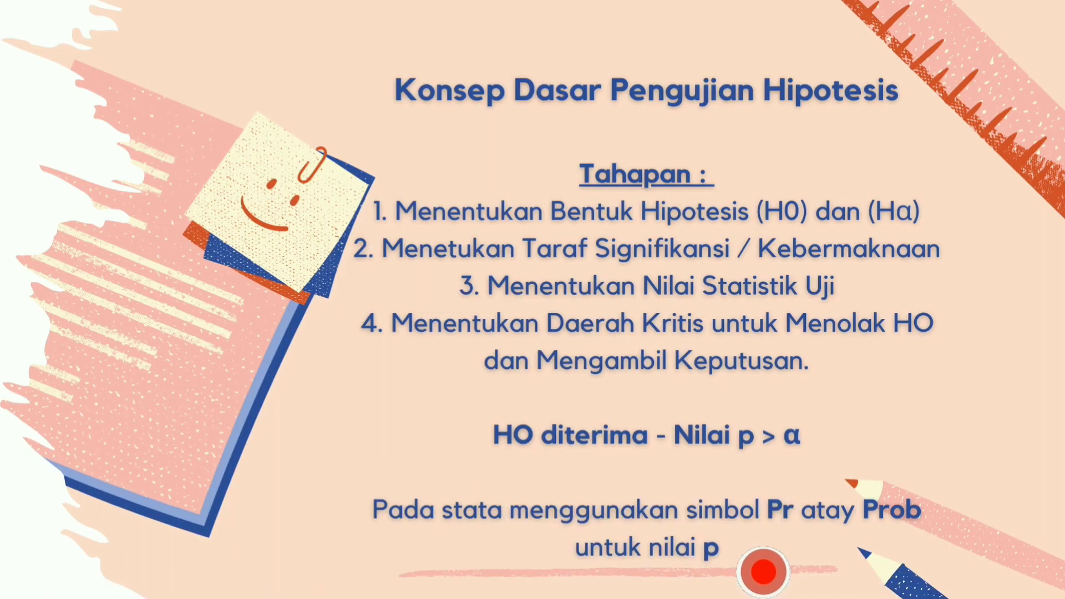
left_click(763, 571)
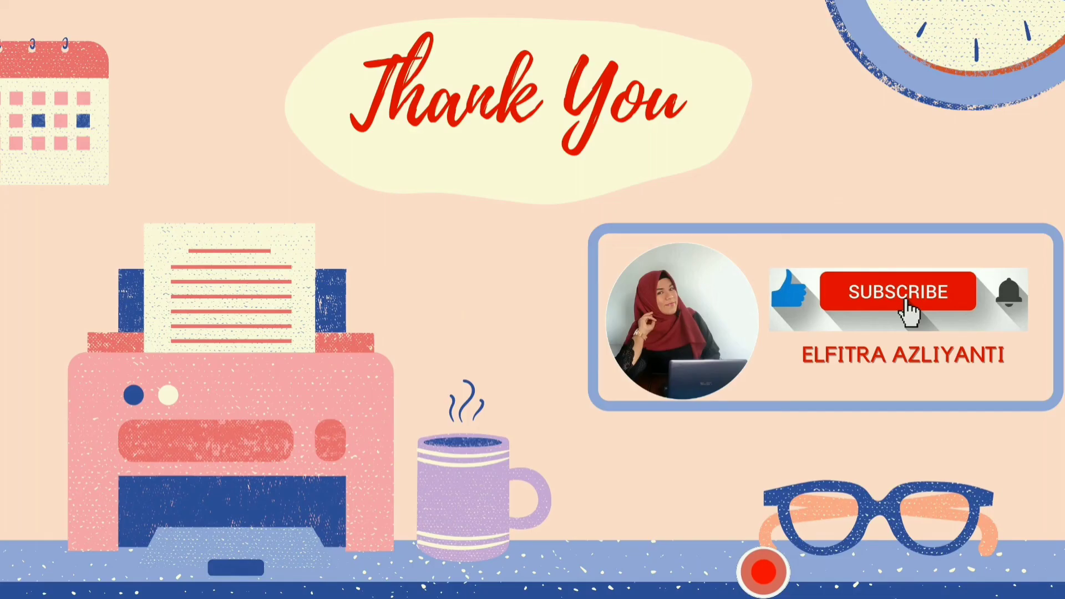